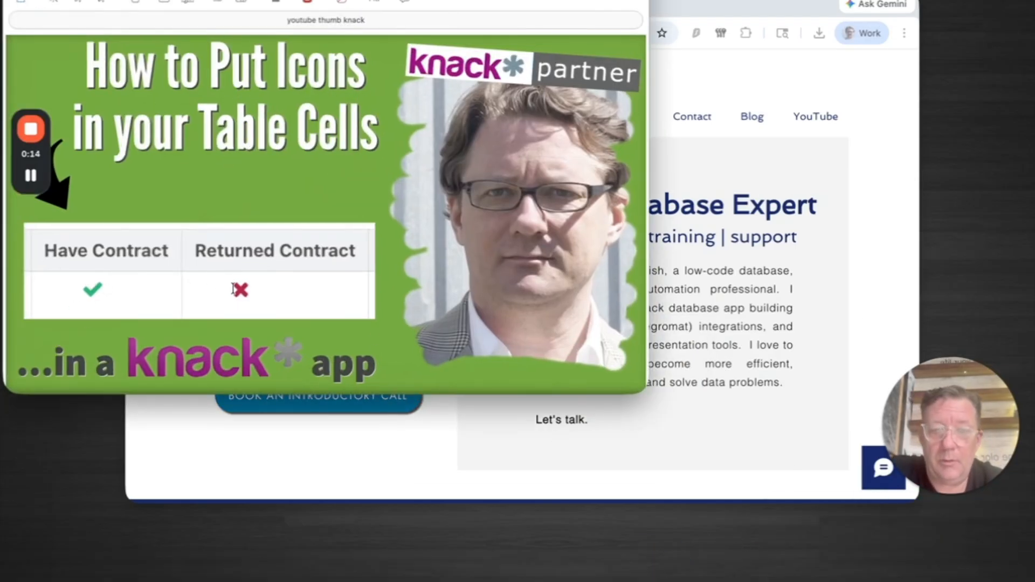
# Step: Compare the Products table in the live Process Manager Test app with the same table on its builder page
pyautogui.moveTo(965, 562)
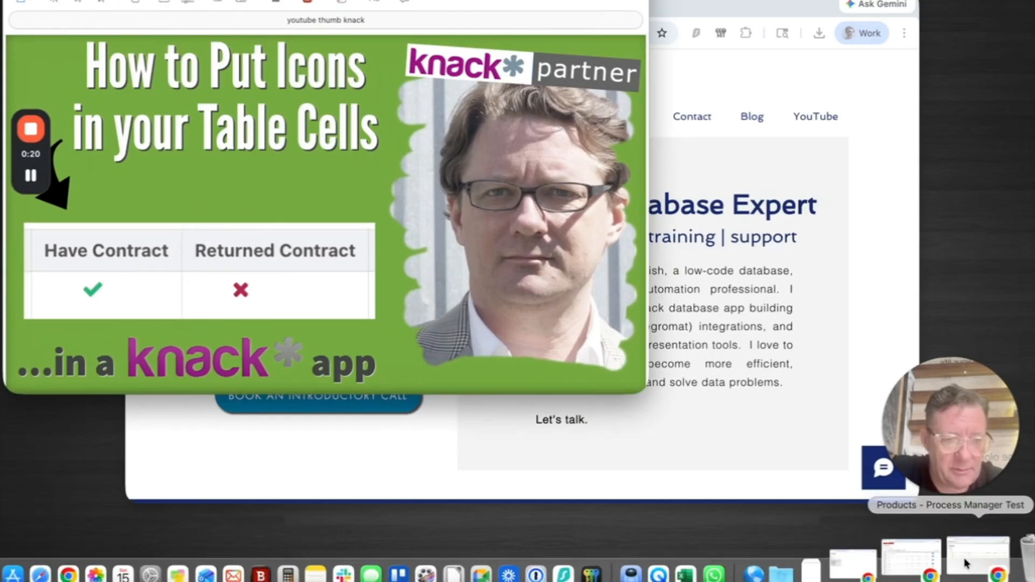
pyautogui.click(947, 561)
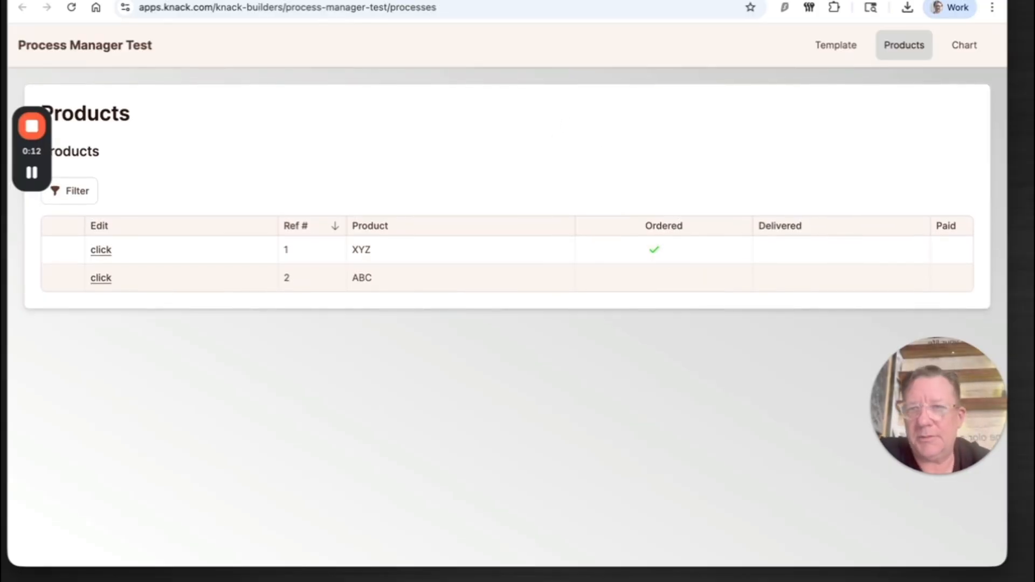
pyautogui.click(173, 1)
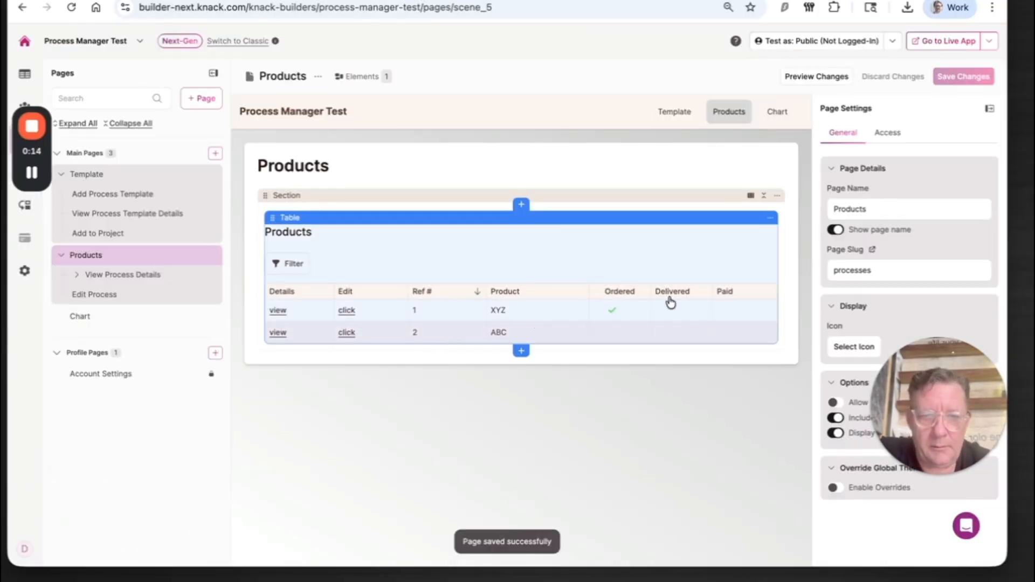
pyautogui.click(611, 291)
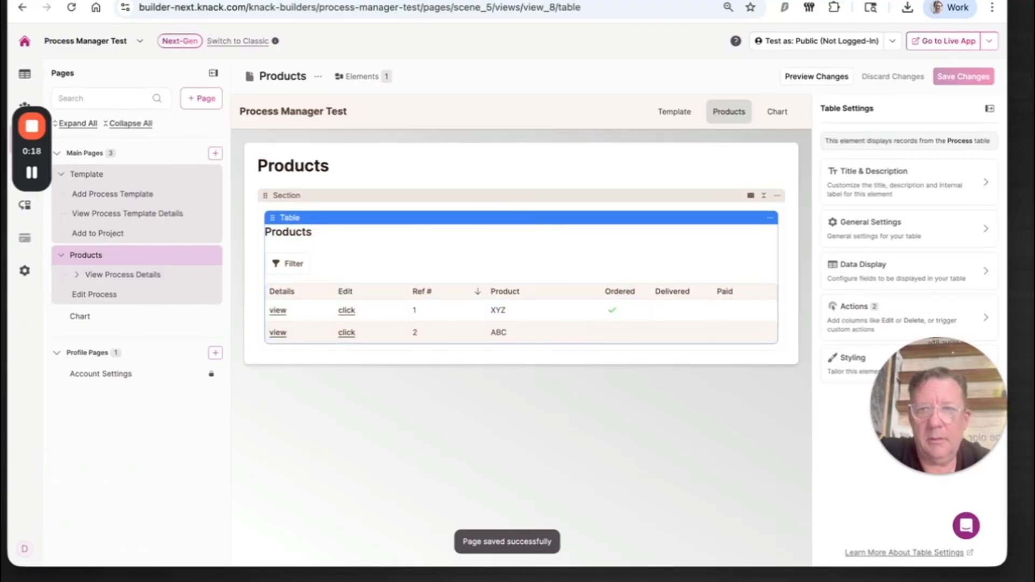
pyautogui.click(291, 0)
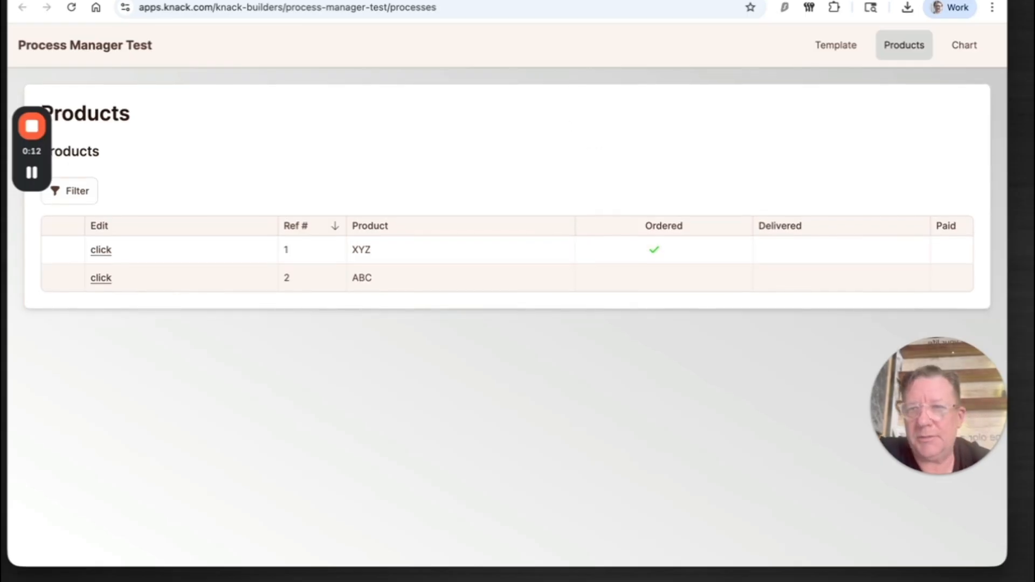
pyautogui.click(192, 0)
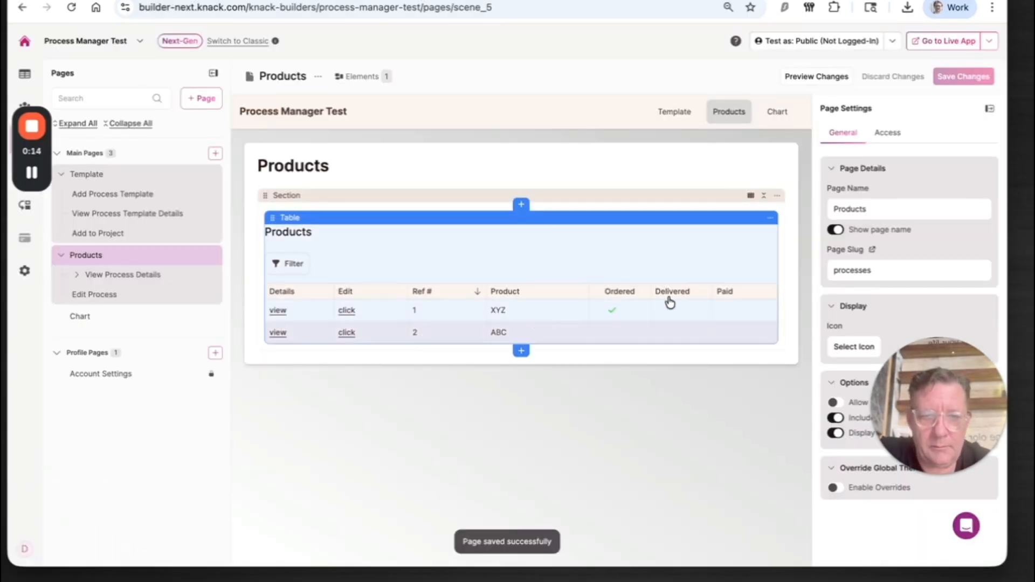
pyautogui.click(611, 291)
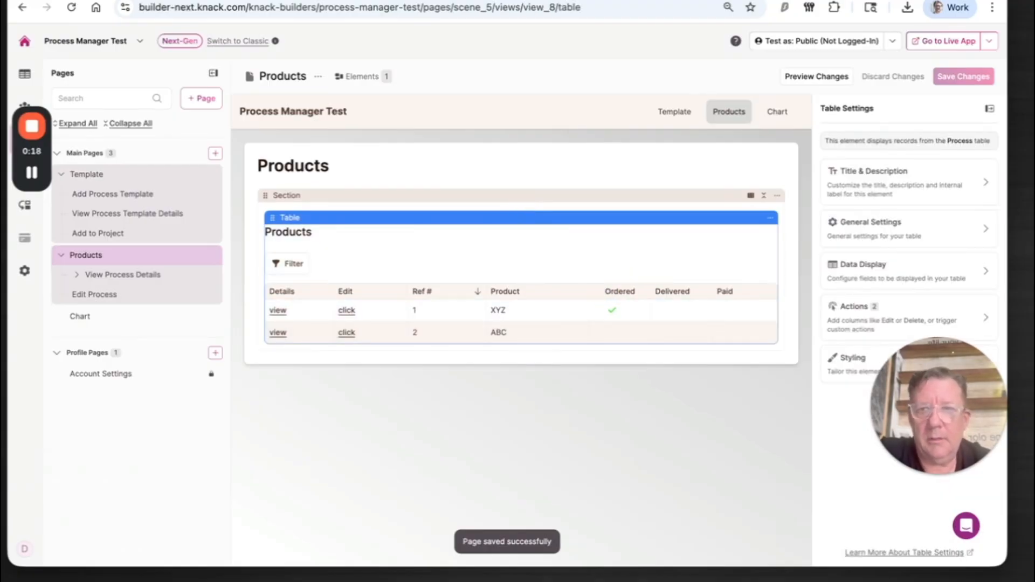
pyautogui.click(305, 1)
# Step: Clear the Ordered checkbox for product XYZ through inline editing and save it
pyautogui.click(656, 249)
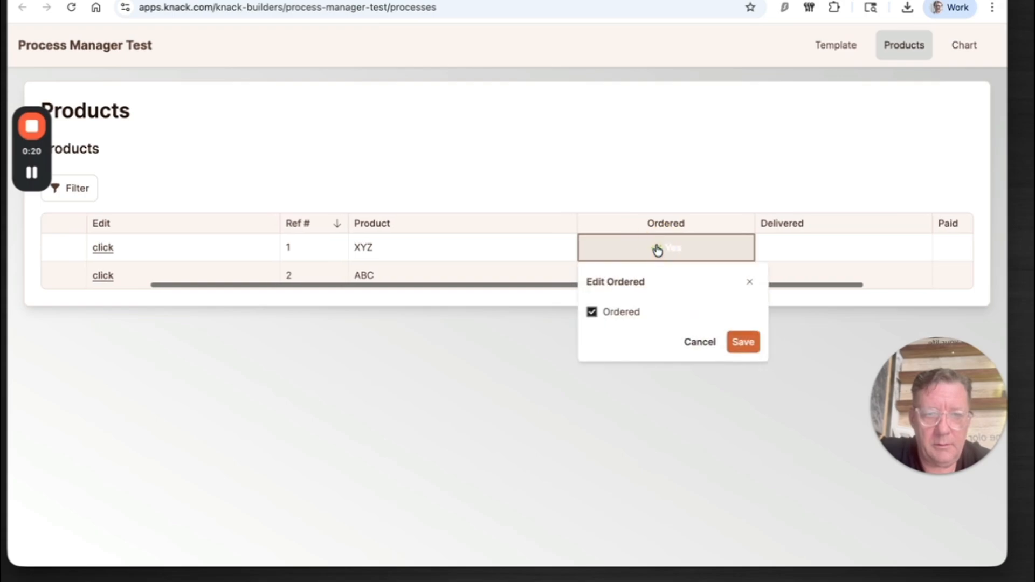
pyautogui.click(609, 317)
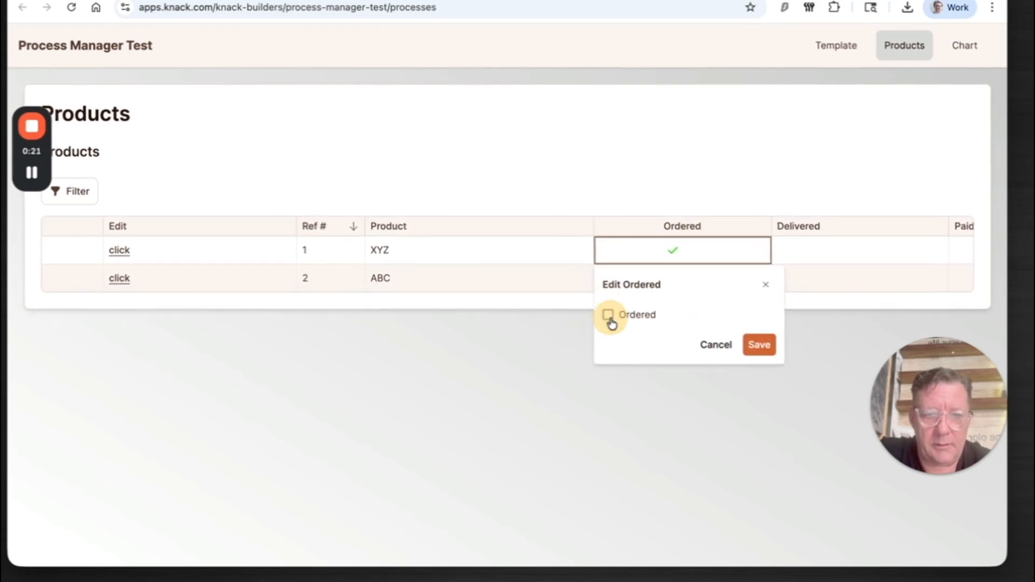
pyautogui.click(758, 345)
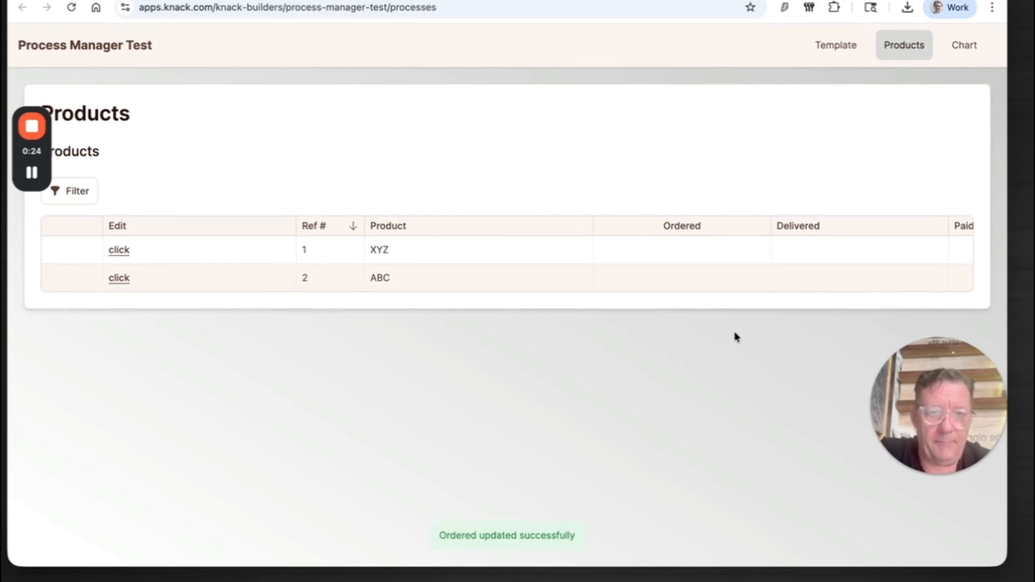
# Step: Tick the Ordered checkbox for product XYZ again and save it
pyautogui.click(669, 242)
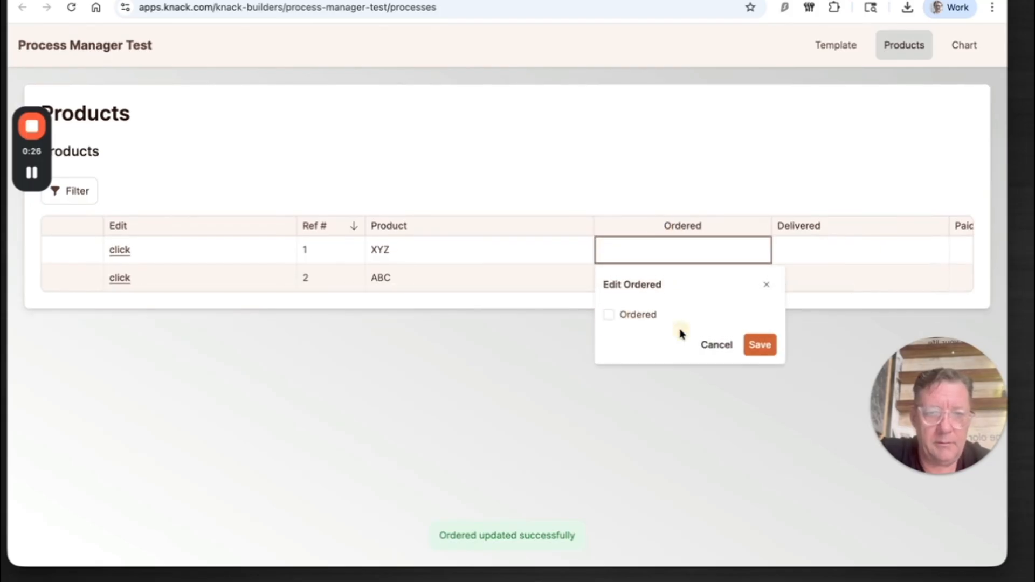
pyautogui.click(609, 316)
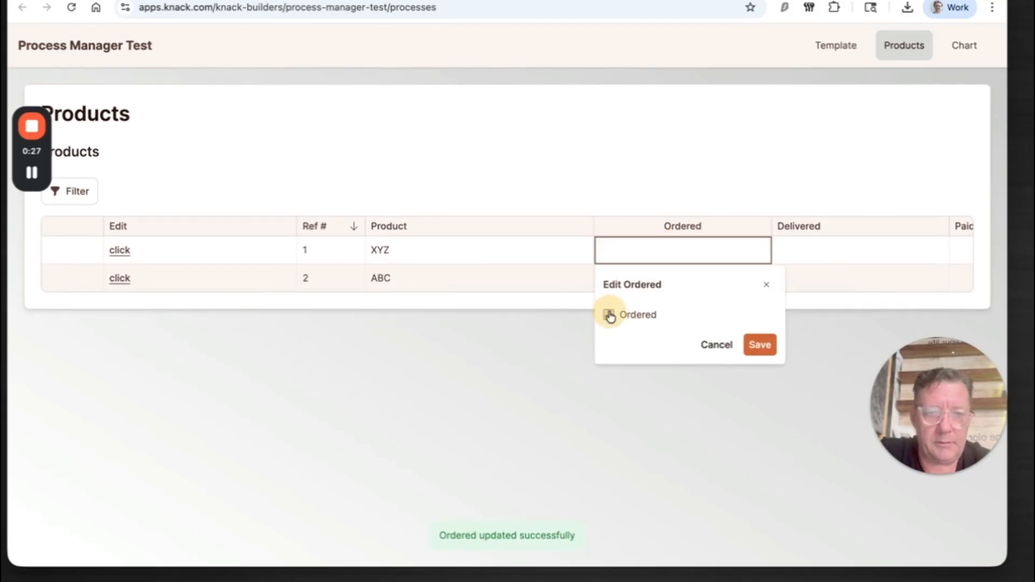
pyautogui.click(760, 345)
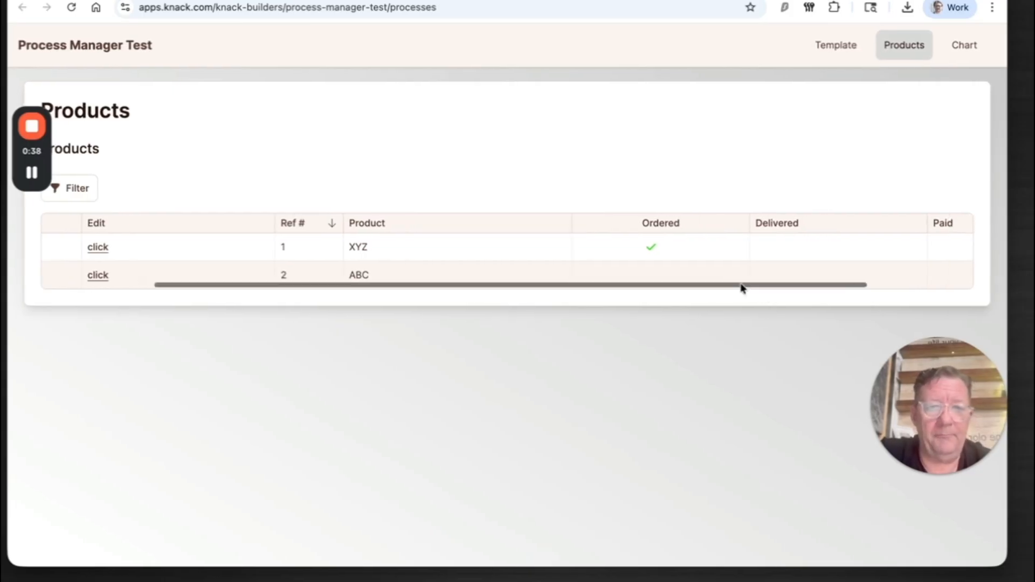
pyautogui.hscroll(3, 741, 286)
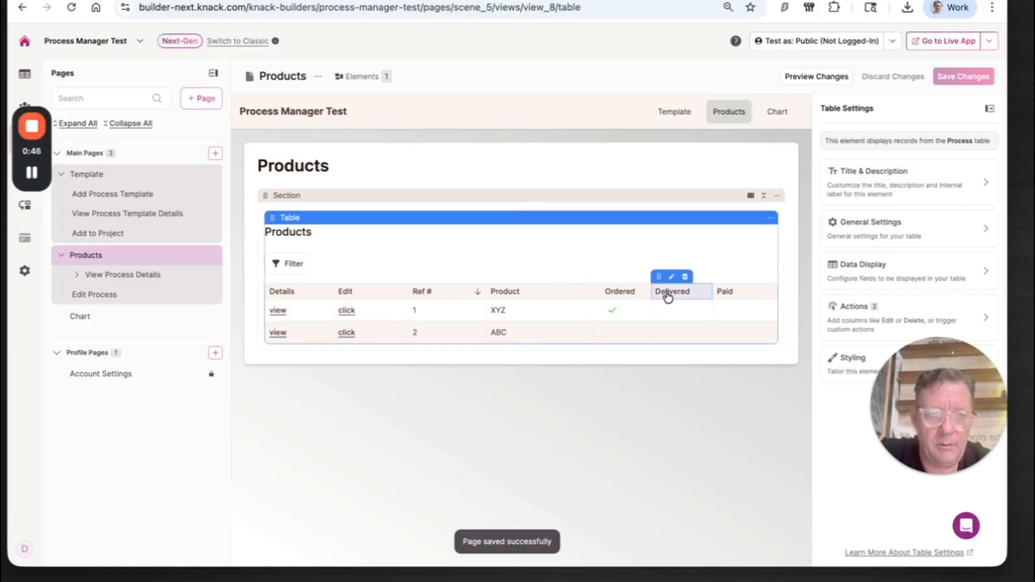
# Step: In the builder, start a display rule for the Products table's Delivered column with the condition Ref # is not blank
pyautogui.click(663, 296)
pyautogui.moveTo(918, 399); pyautogui.dragTo(130, 438)
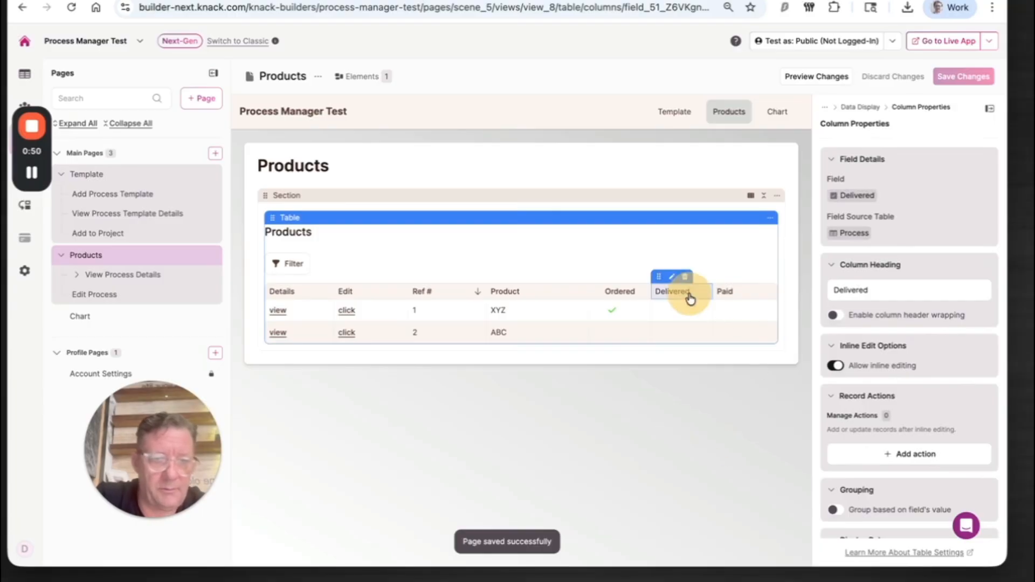
pyautogui.scroll(-1, 884, 473)
pyautogui.moveTo(673, 292)
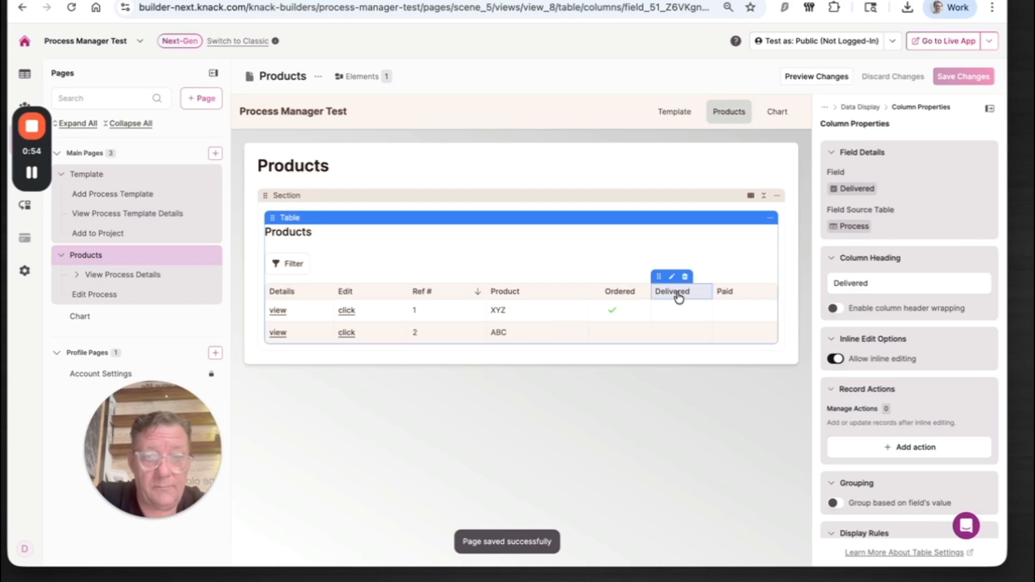
pyautogui.scroll(-4, 878, 371)
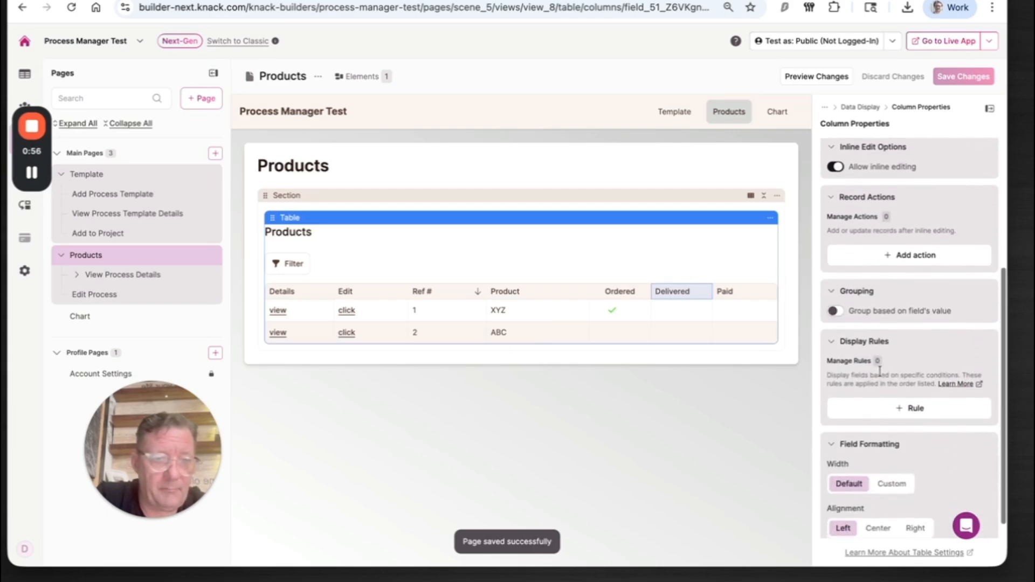
pyautogui.click(893, 409)
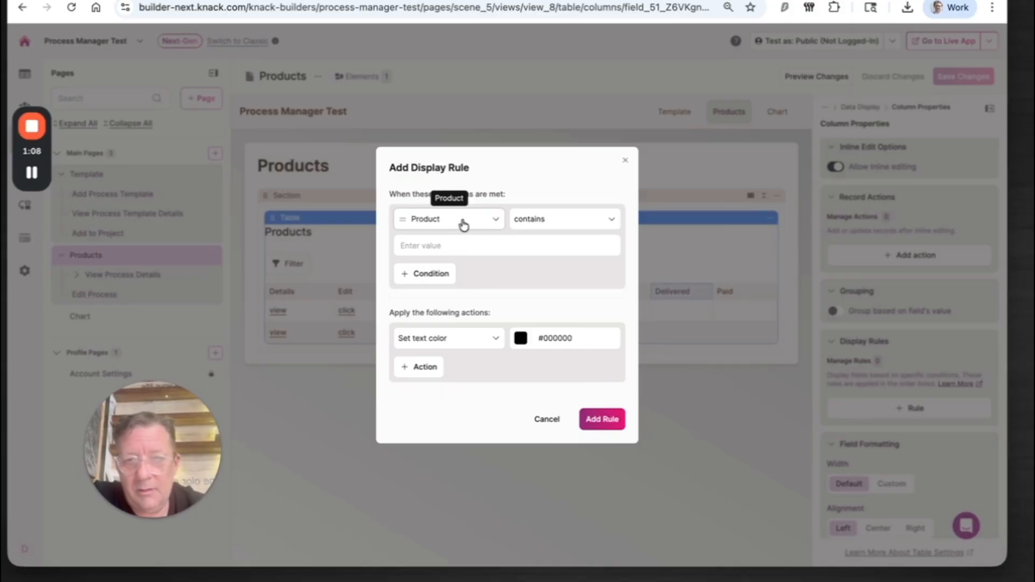
pyautogui.click(463, 226)
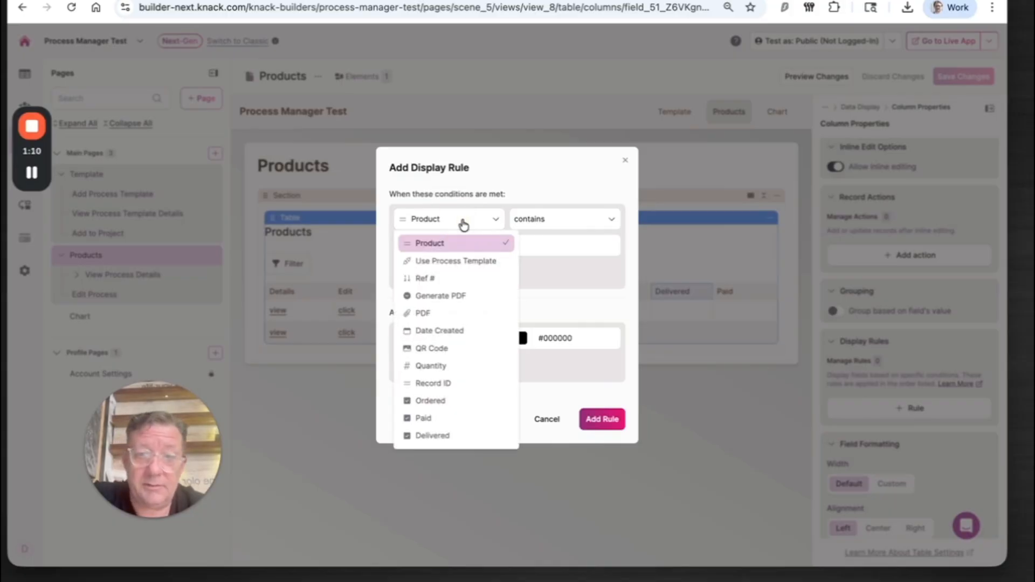
pyautogui.click(431, 279)
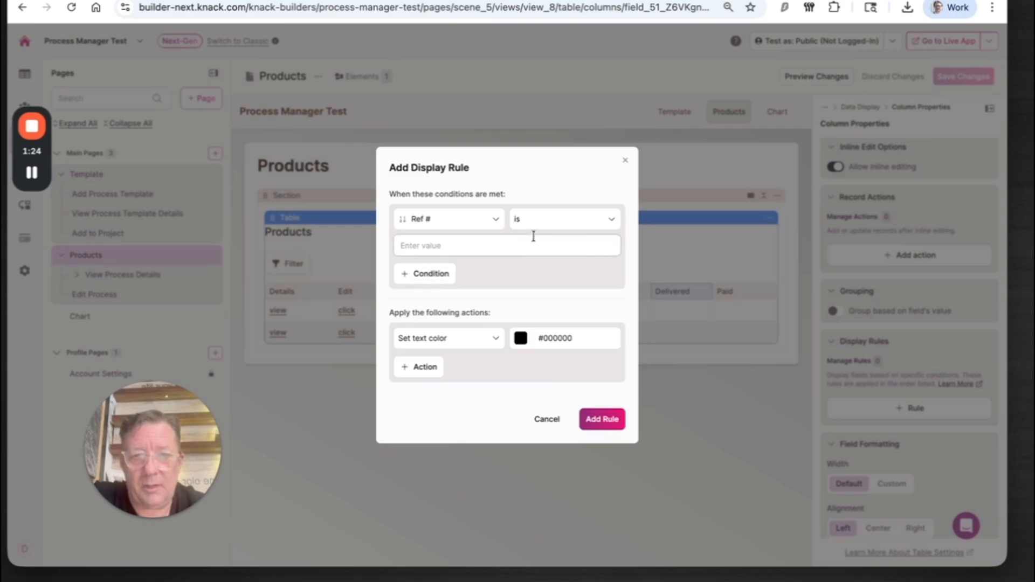
pyautogui.click(549, 219)
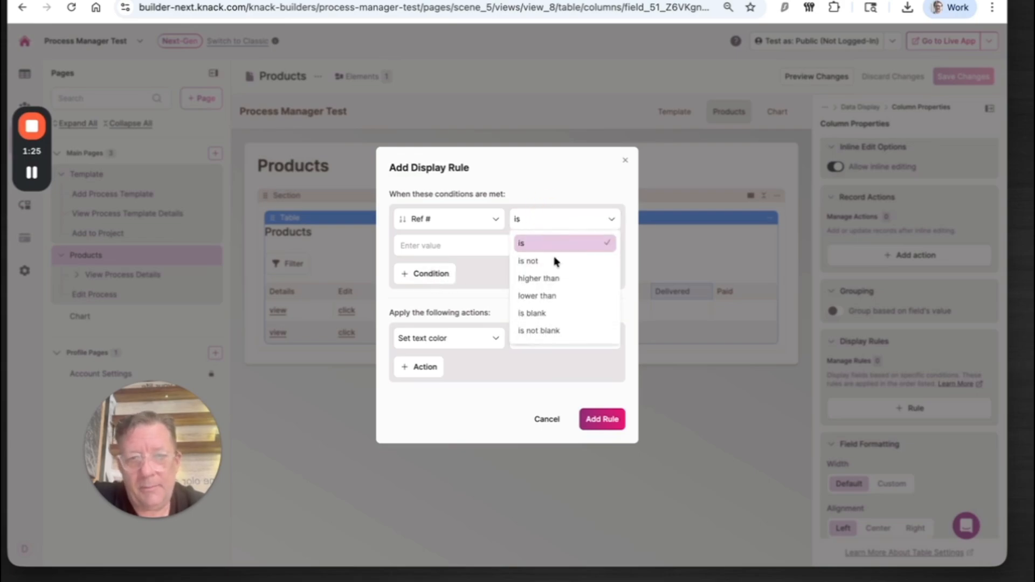
pyautogui.click(546, 332)
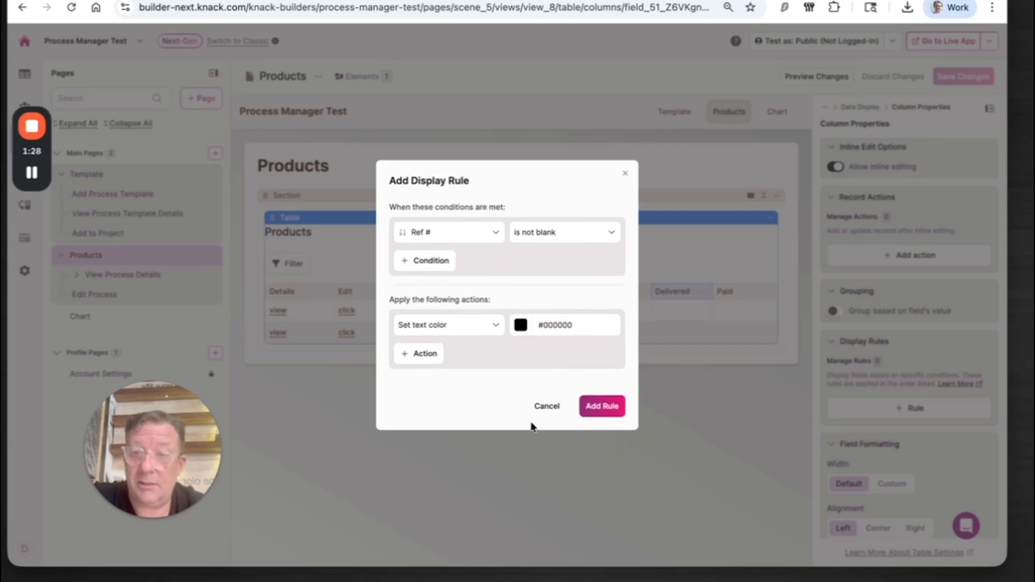
# Step: Set the rule's text color to white (#ffffff) and add the rule to the Delivered column
pyautogui.click(520, 325)
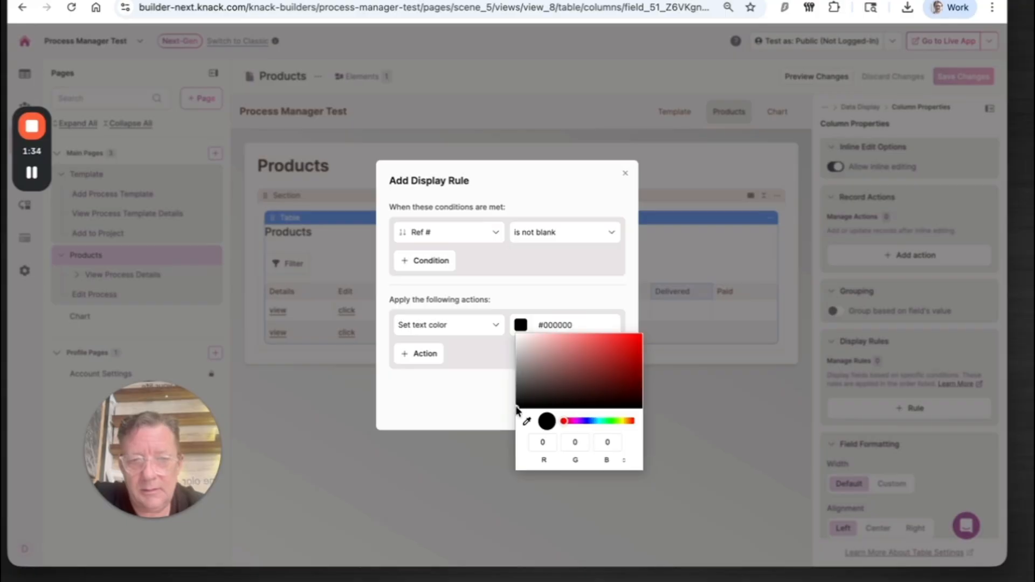
pyautogui.moveTo(516, 411)
pyautogui.mouseDown()
pyautogui.moveTo(493, 358)
pyautogui.moveTo(498, 324)
pyautogui.mouseUp()
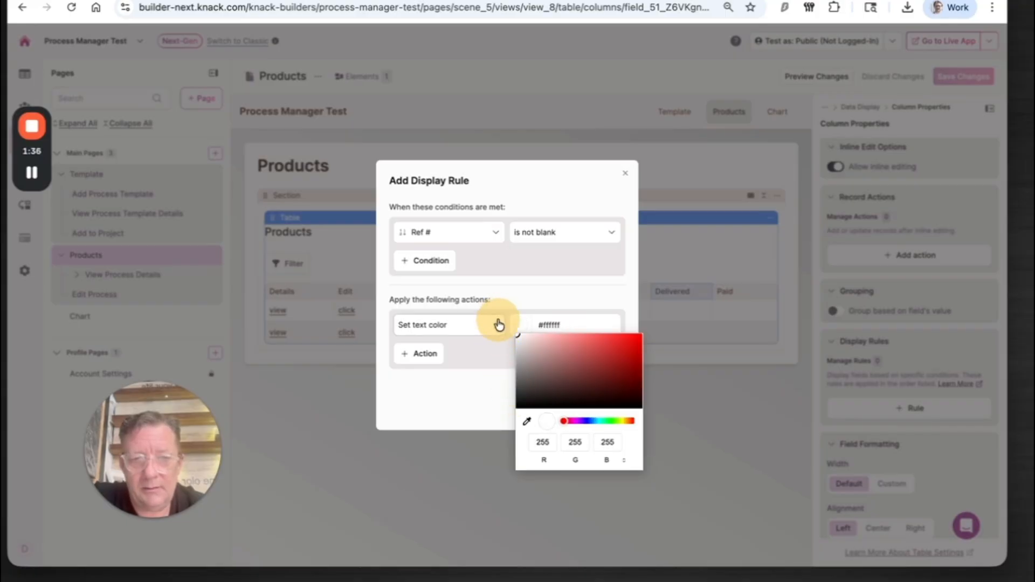
pyautogui.click(479, 393)
pyautogui.click(600, 406)
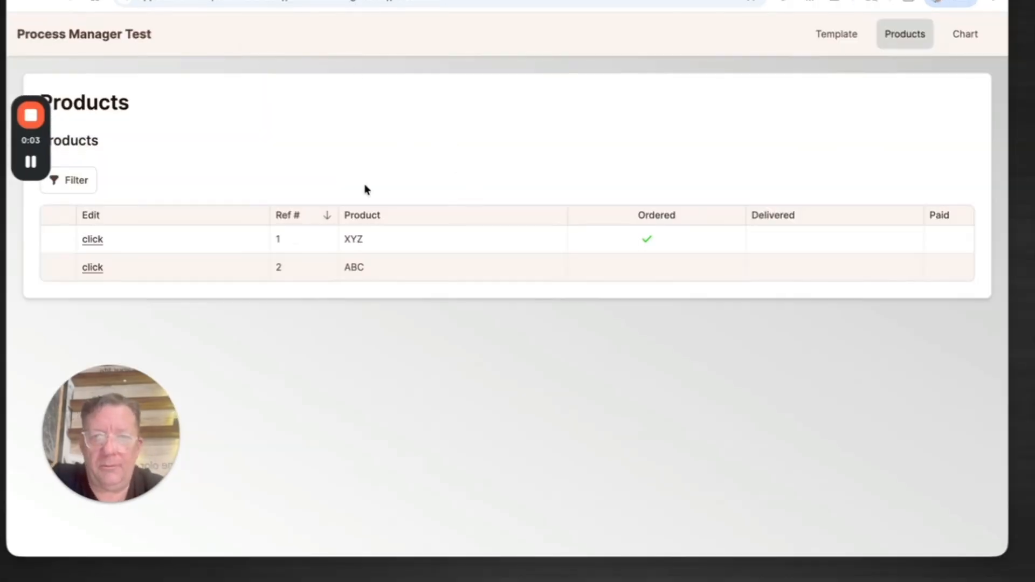
# Step: Examine the Process table's Ordered field settings, including its data type and display option, and leave them without saving
pyautogui.click(178, 1)
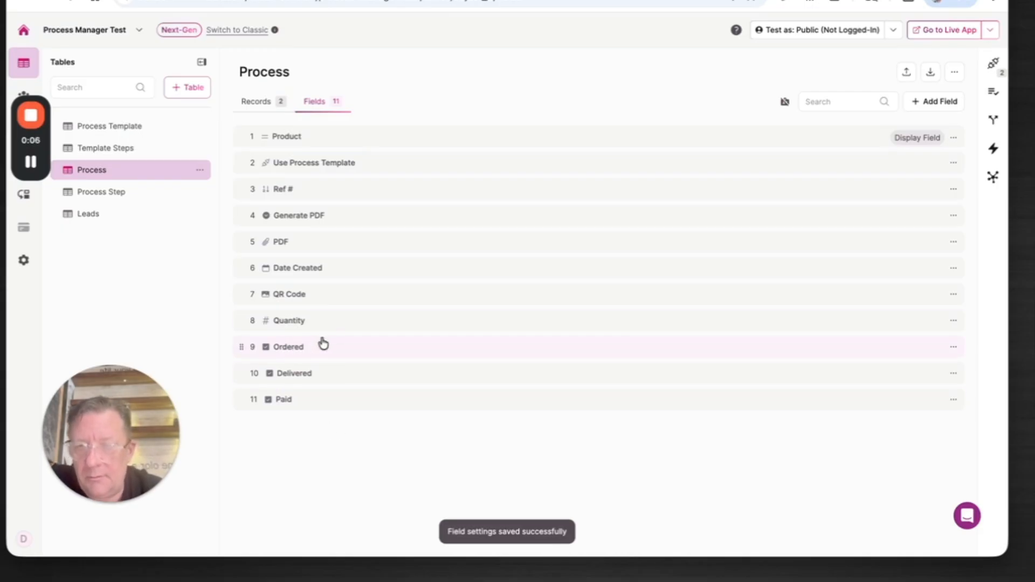
pyautogui.click(950, 102)
pyautogui.click(571, 392)
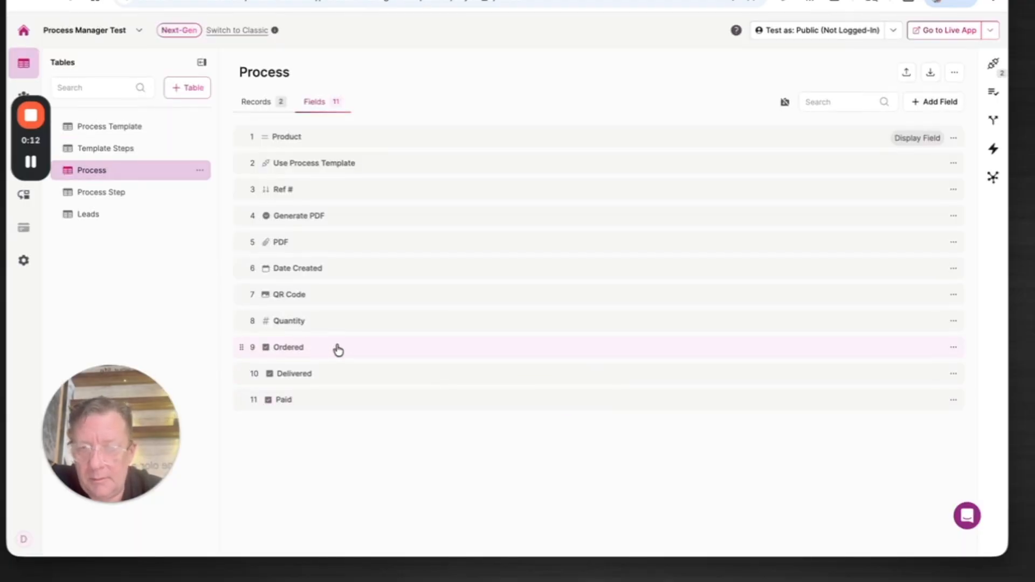
pyautogui.click(337, 349)
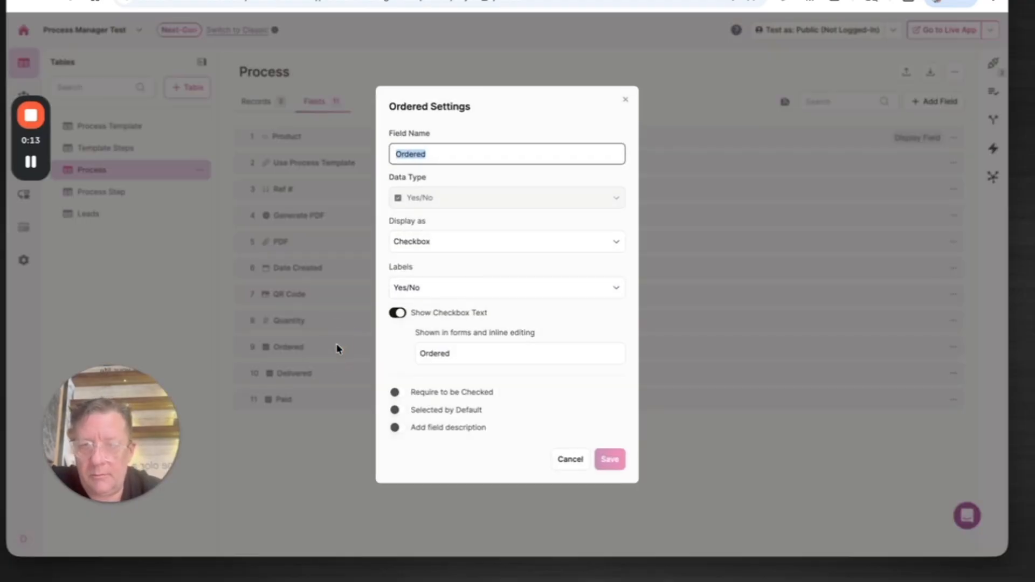
pyautogui.click(425, 243)
pyautogui.click(462, 219)
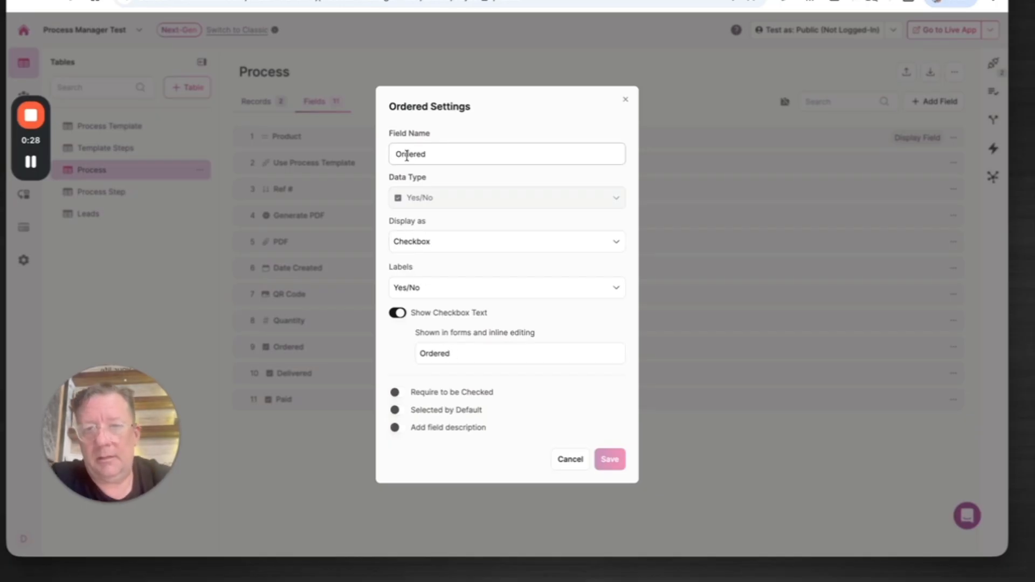
pyautogui.click(570, 459)
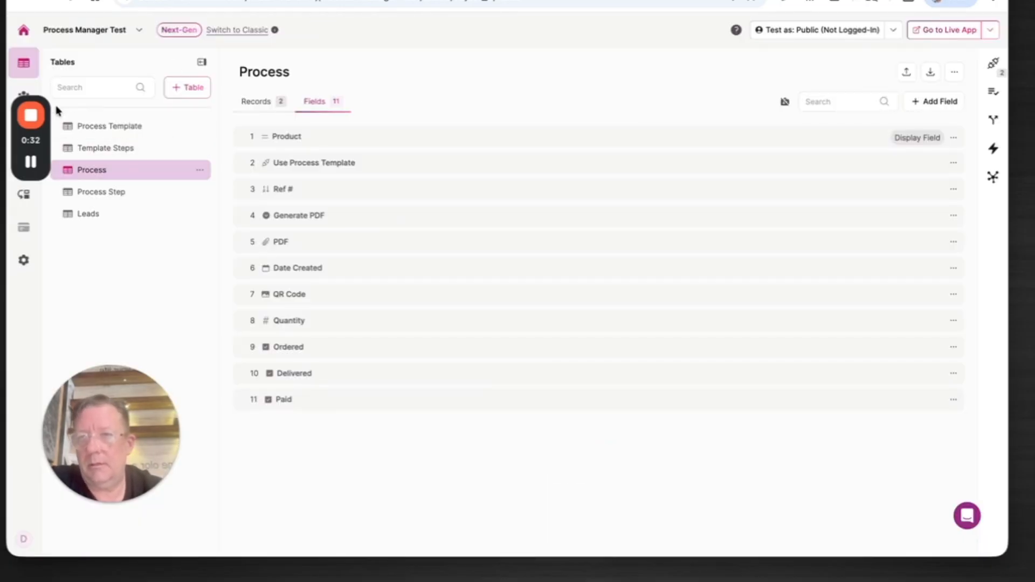
# Step: On the Products page, start another display rule for the table's Delivered column with the condition Delivered is Yes
pyautogui.moveTo(32, 99); pyautogui.dragTo(69, 16)
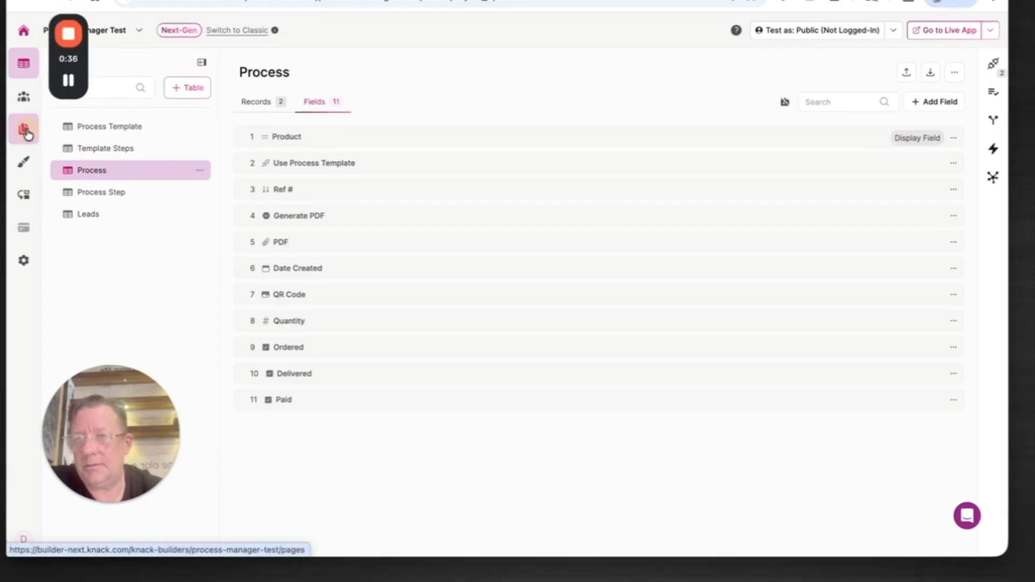
pyautogui.click(25, 131)
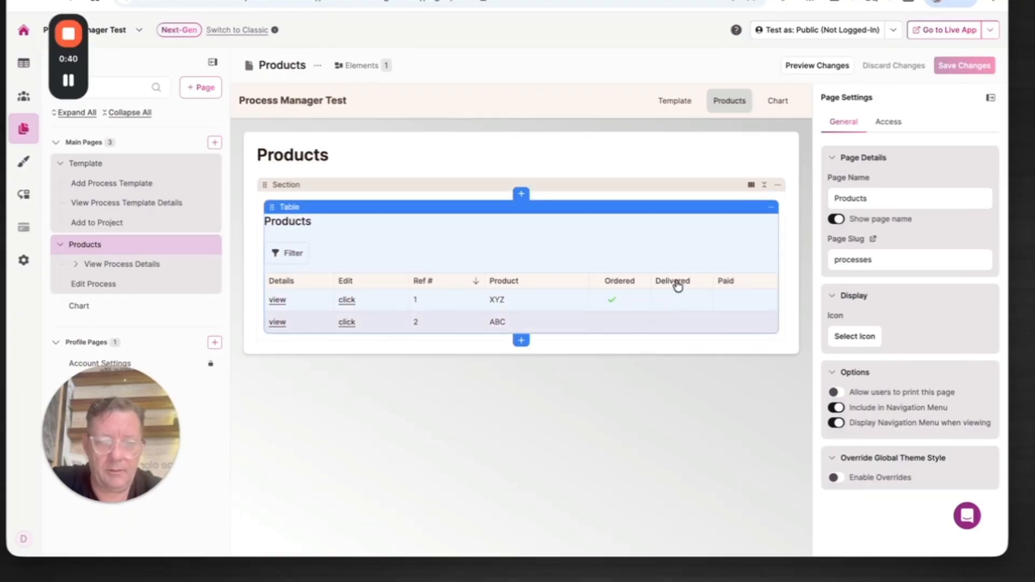
pyautogui.click(678, 284)
pyautogui.click(676, 285)
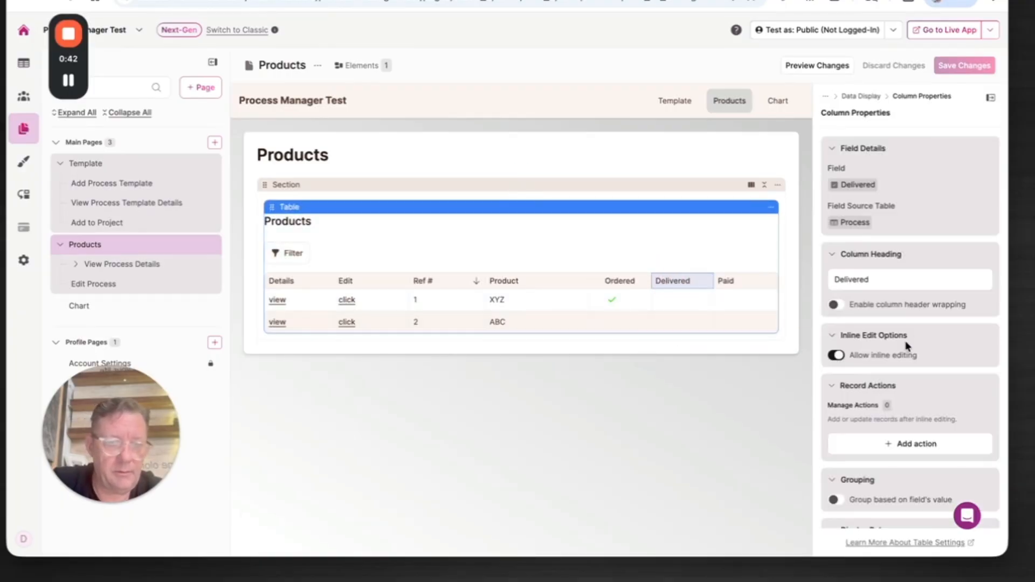
pyautogui.scroll(-2, 912, 451)
pyautogui.scroll(-4, 915, 452)
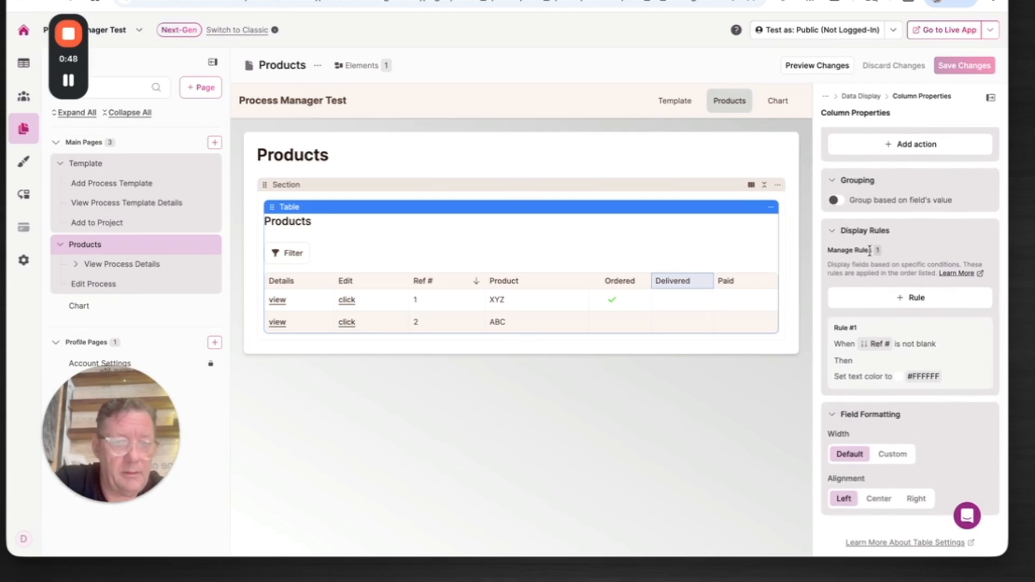
pyautogui.click(912, 297)
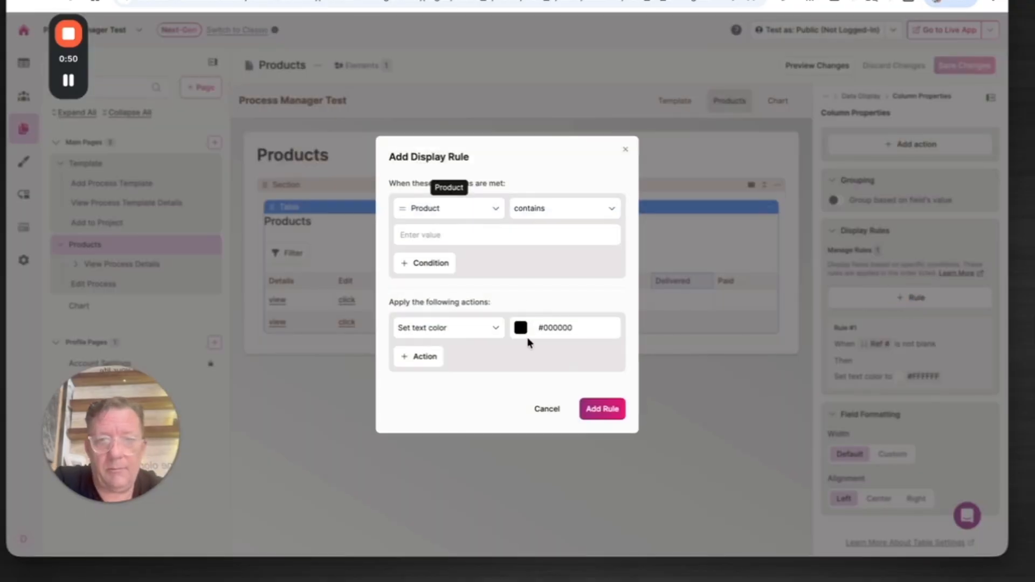
pyautogui.click(483, 213)
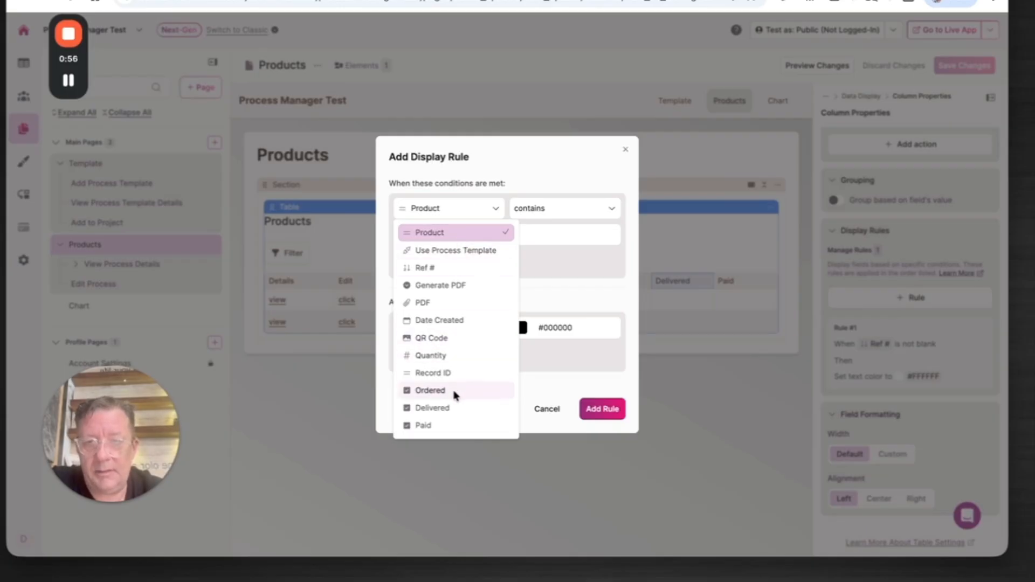
pyautogui.click(452, 407)
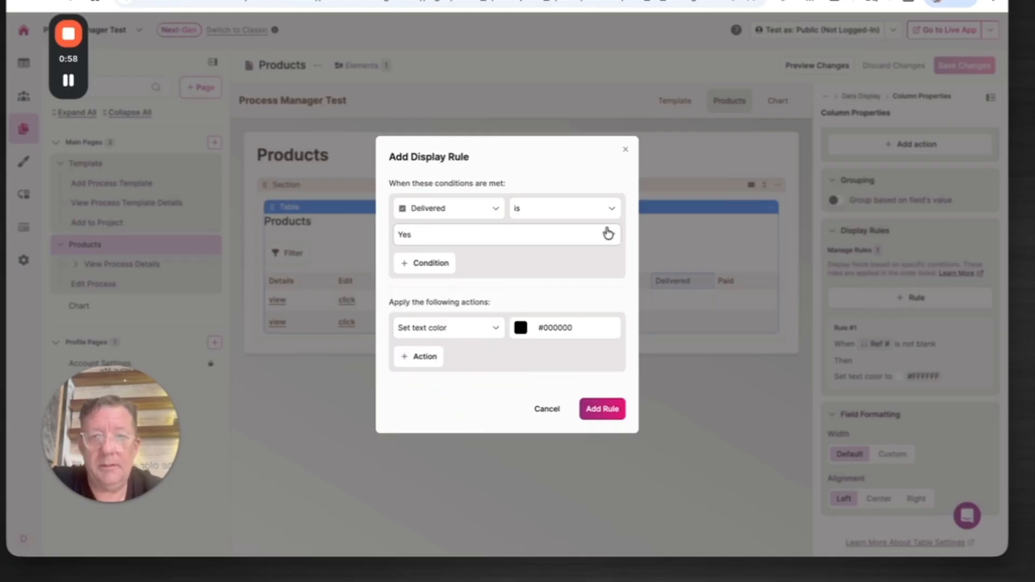
# Step: Set the rule's action to Display Icon and choose the plain check mark icon found by searching for "check"
pyautogui.click(456, 329)
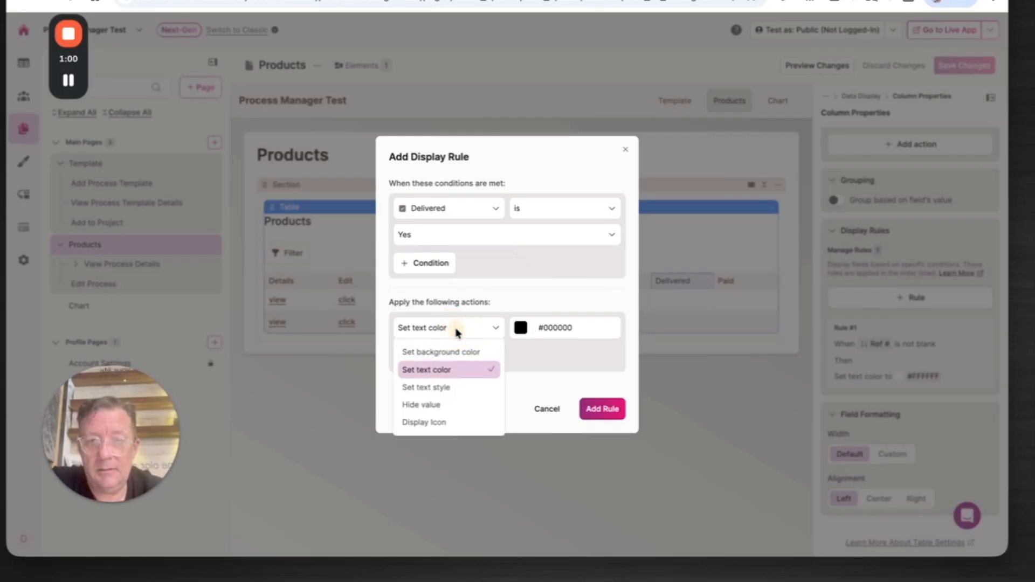
pyautogui.click(446, 423)
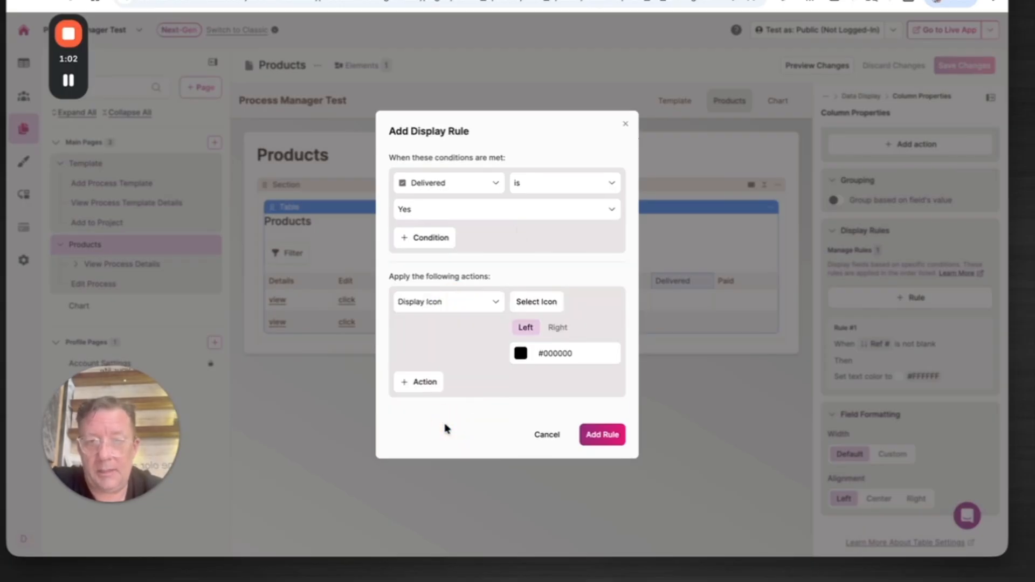
pyautogui.click(543, 301)
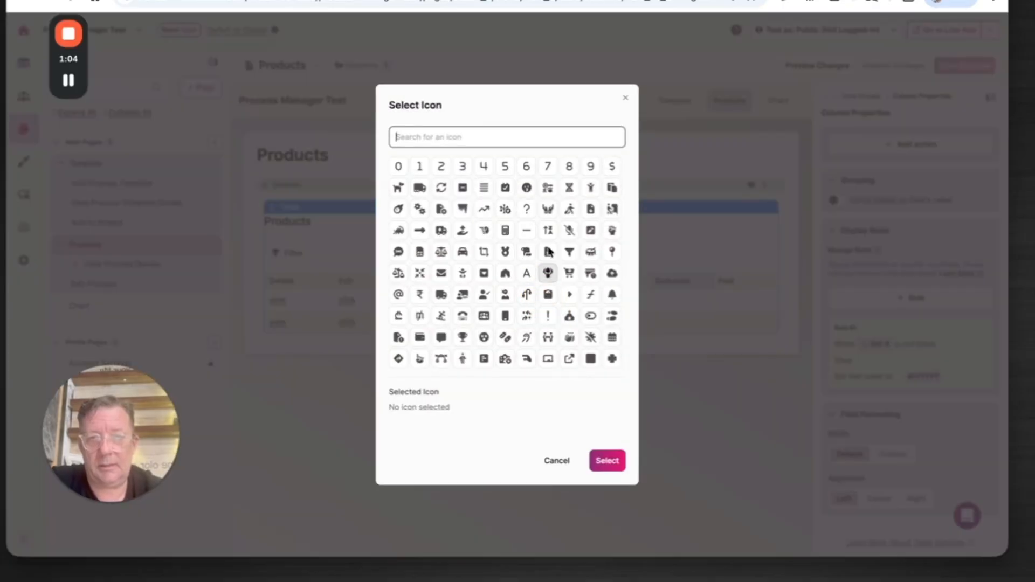
pyautogui.write('check')
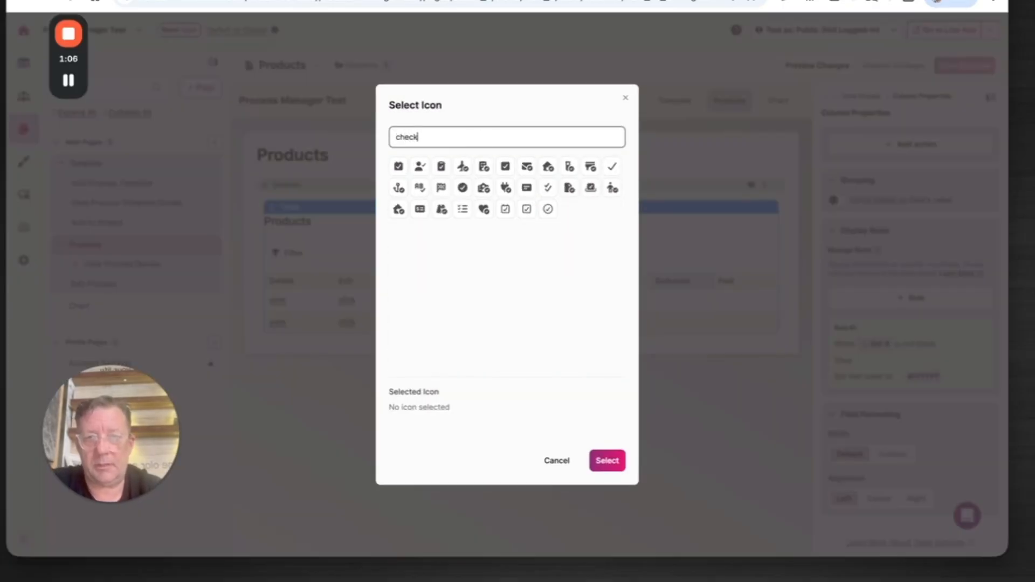
pyautogui.click(613, 168)
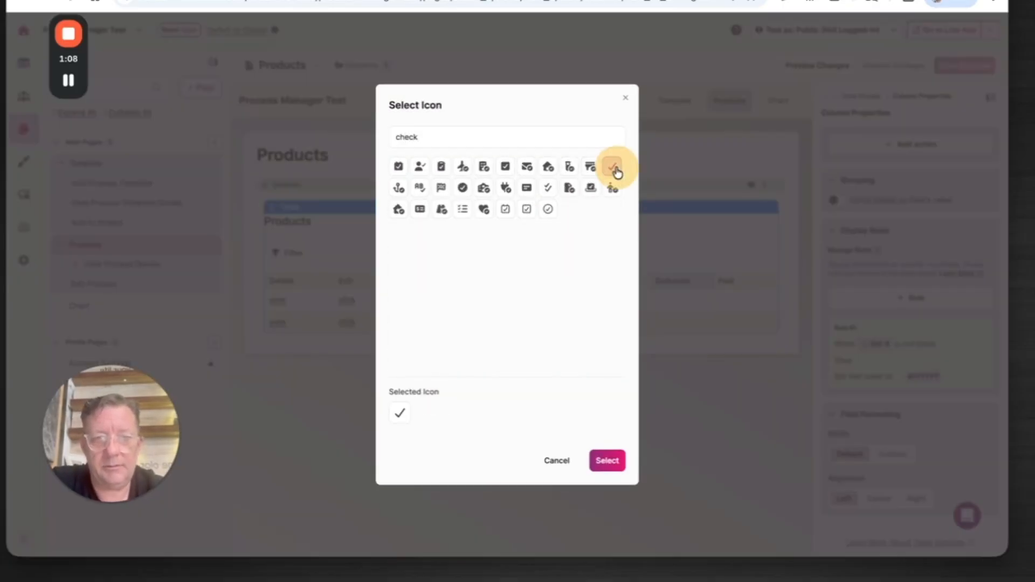
pyautogui.click(607, 462)
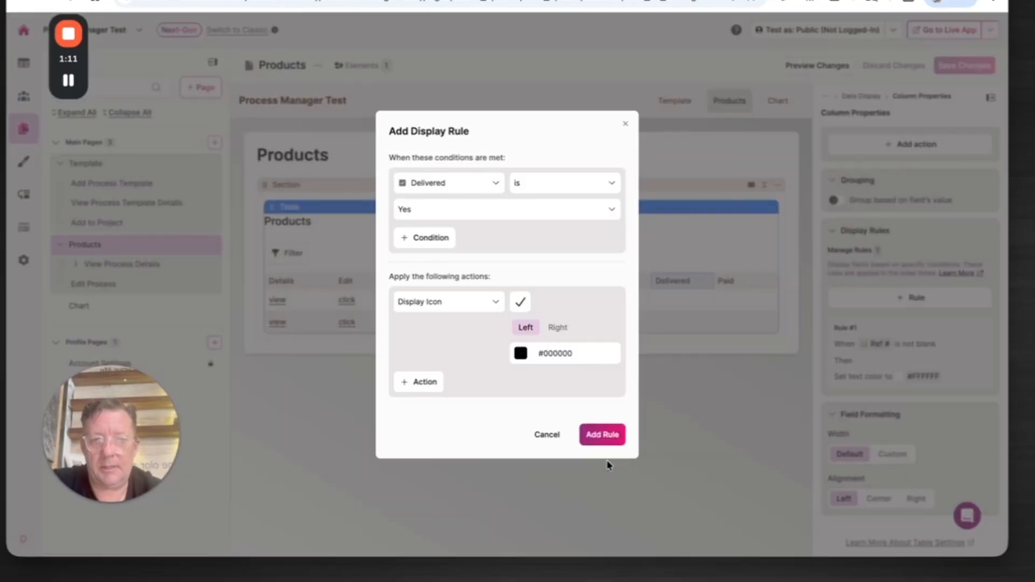
# Step: Try a green hue for the check mark icon's color and add the rule to the Delivered column
pyautogui.click(521, 353)
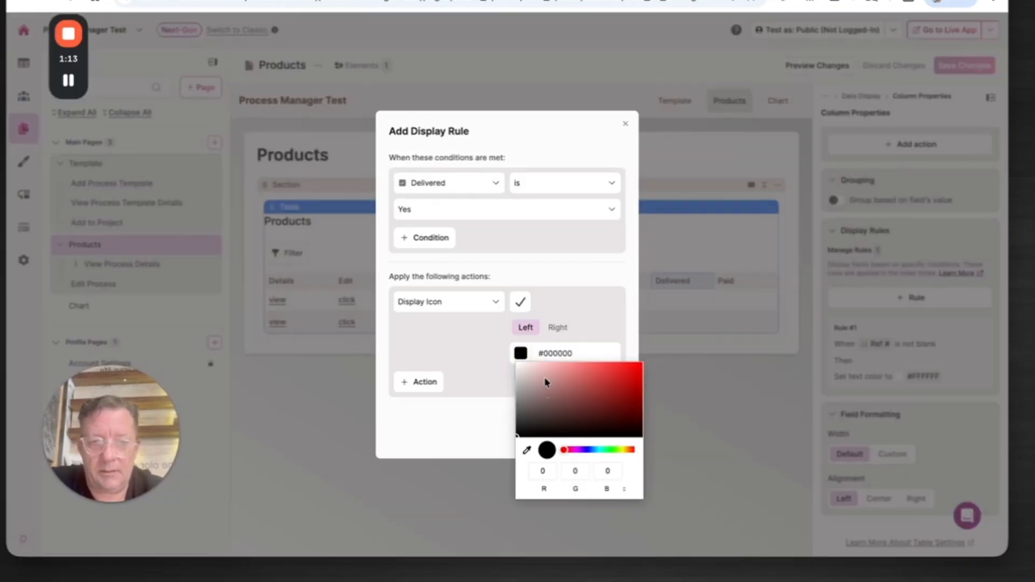
pyautogui.click(614, 451)
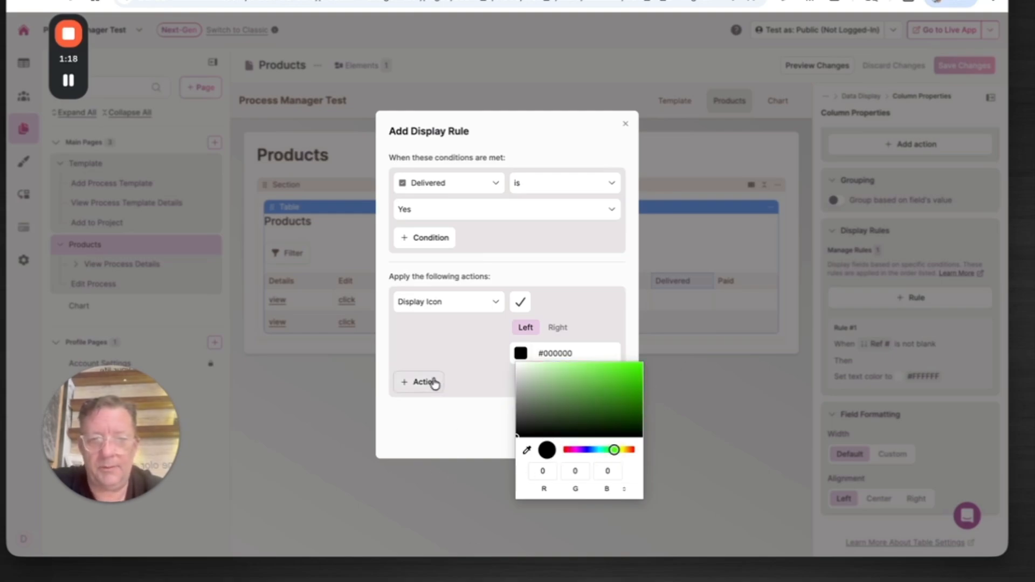
pyautogui.click(444, 407)
pyautogui.click(603, 435)
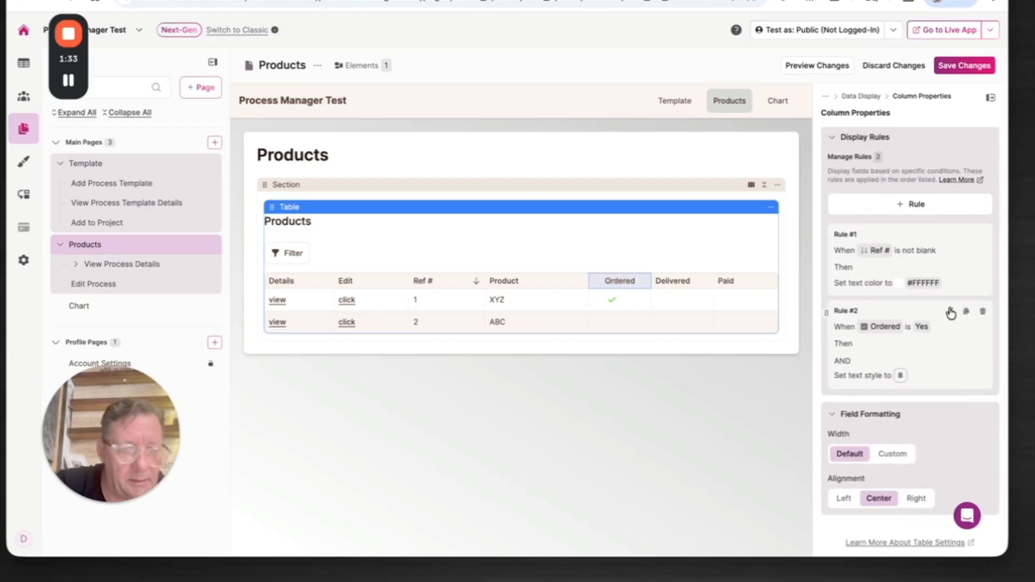
# Step: Copy the icon's hex color 2ed600 from the Ordered column's Yes display rule and leave that rule without updating it
pyautogui.click(950, 312)
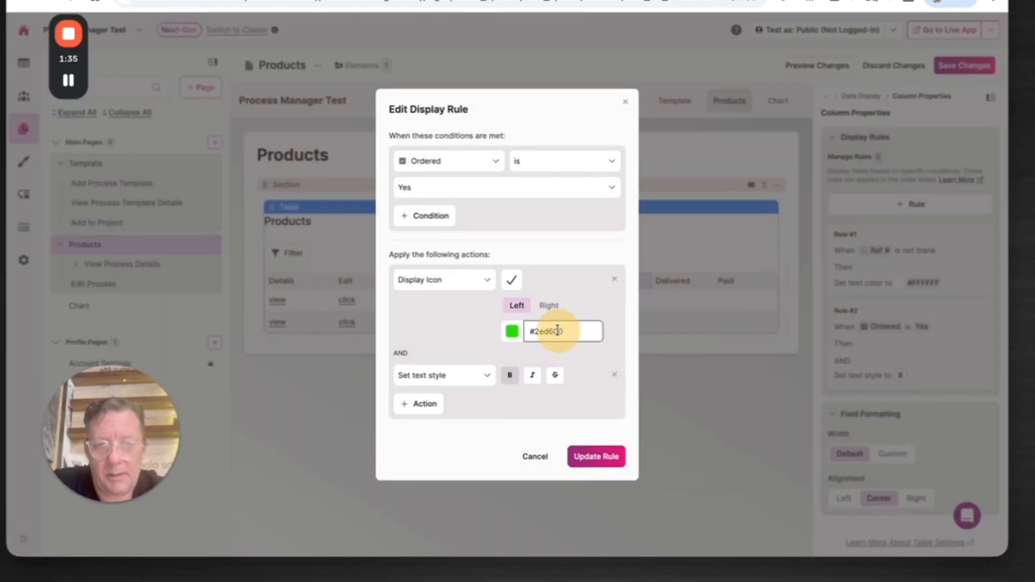
pyautogui.doubleClick(557, 330)
pyautogui.press('super+c')
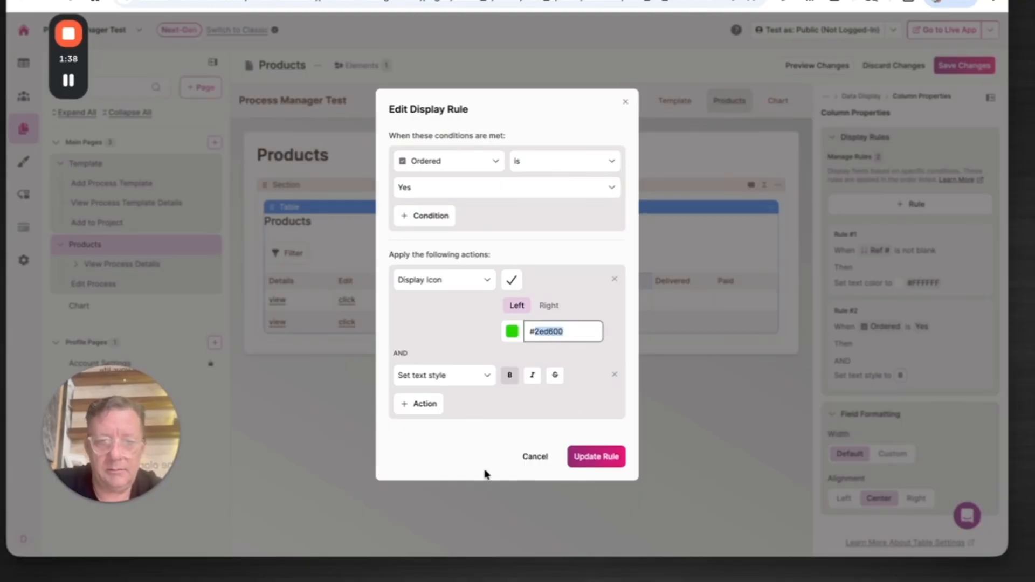
pyautogui.click(530, 458)
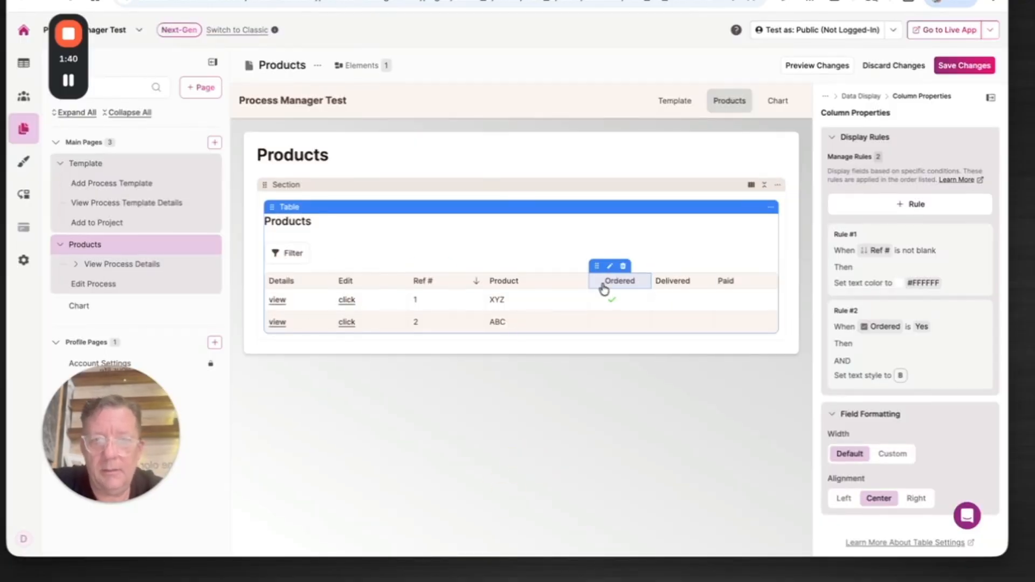
# Step: Set the icon color in the Delivered column's Yes display rule to #2ed600 and update the rule
pyautogui.click(697, 289)
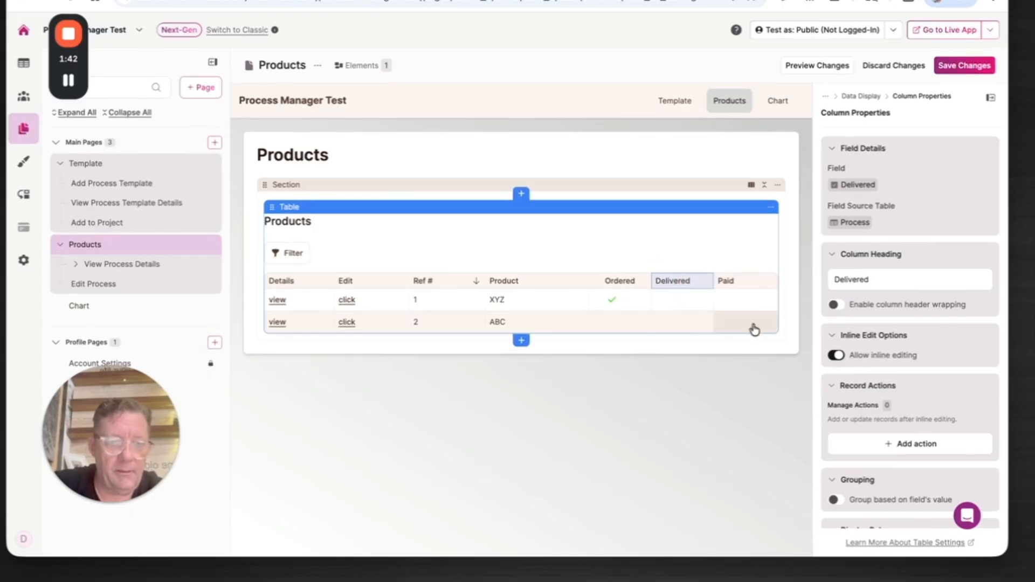
pyautogui.scroll(-7, 857, 399)
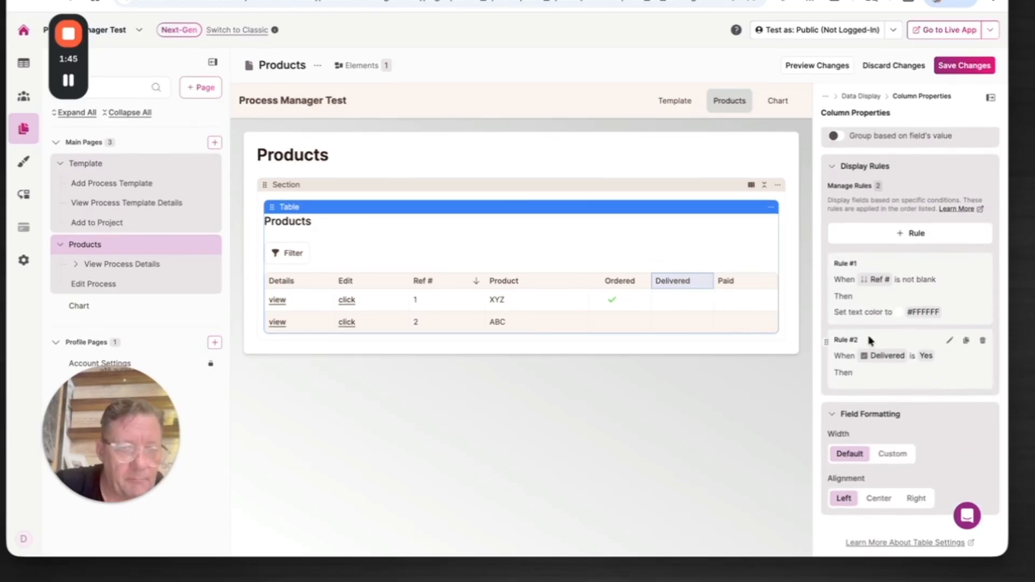
pyautogui.click(951, 342)
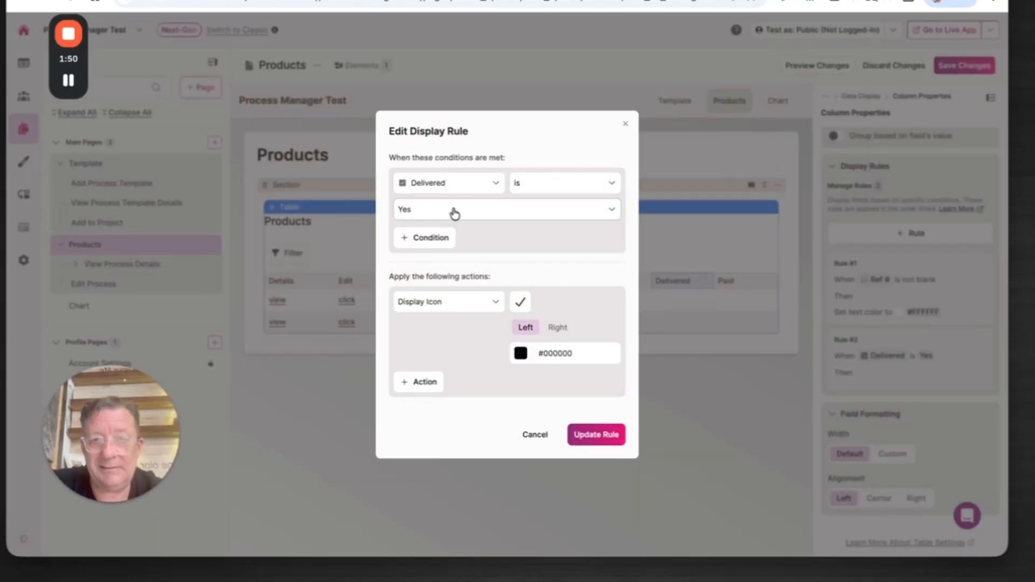
pyautogui.doubleClick(545, 354)
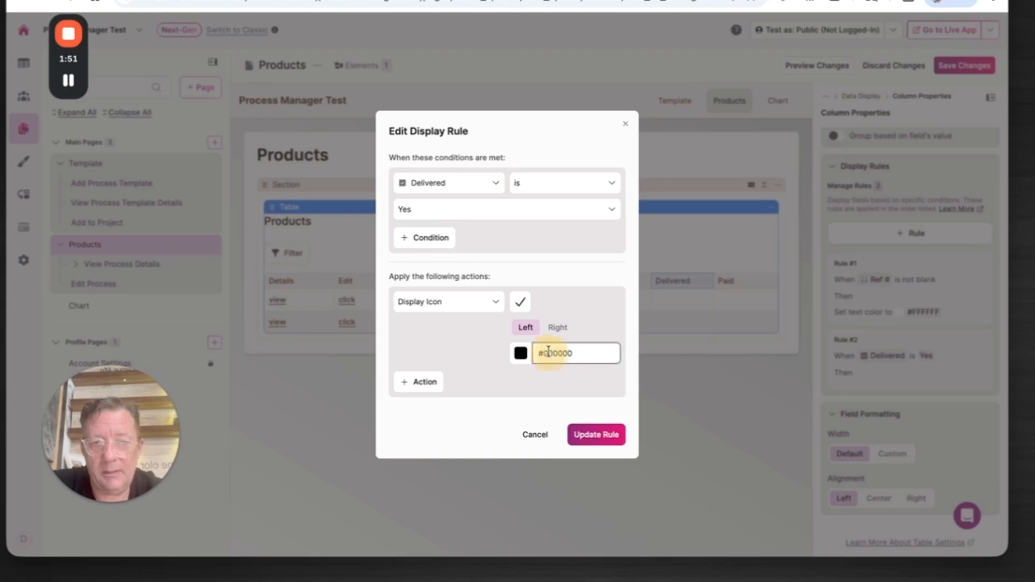
pyautogui.press('super+v')
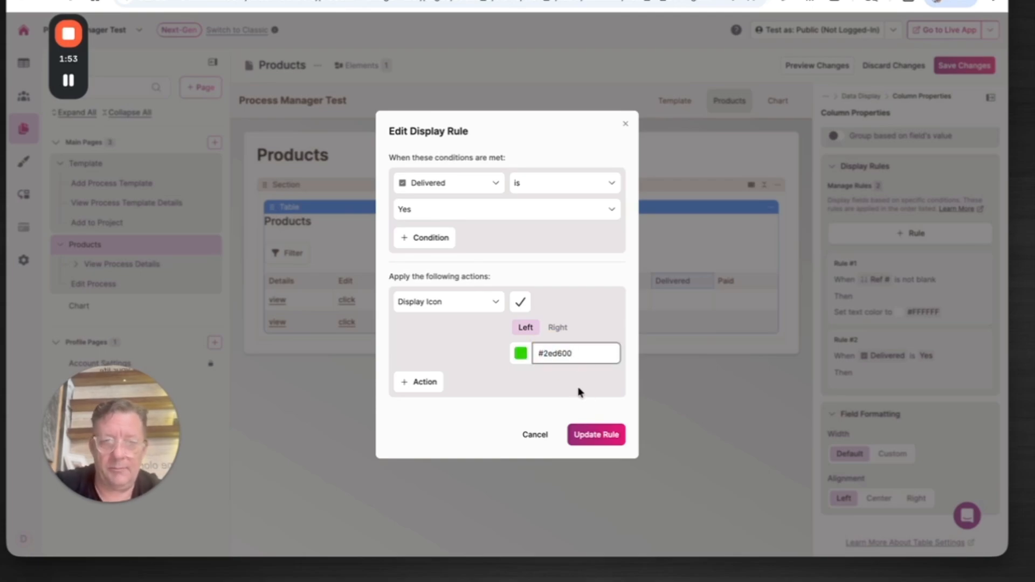
pyautogui.click(586, 441)
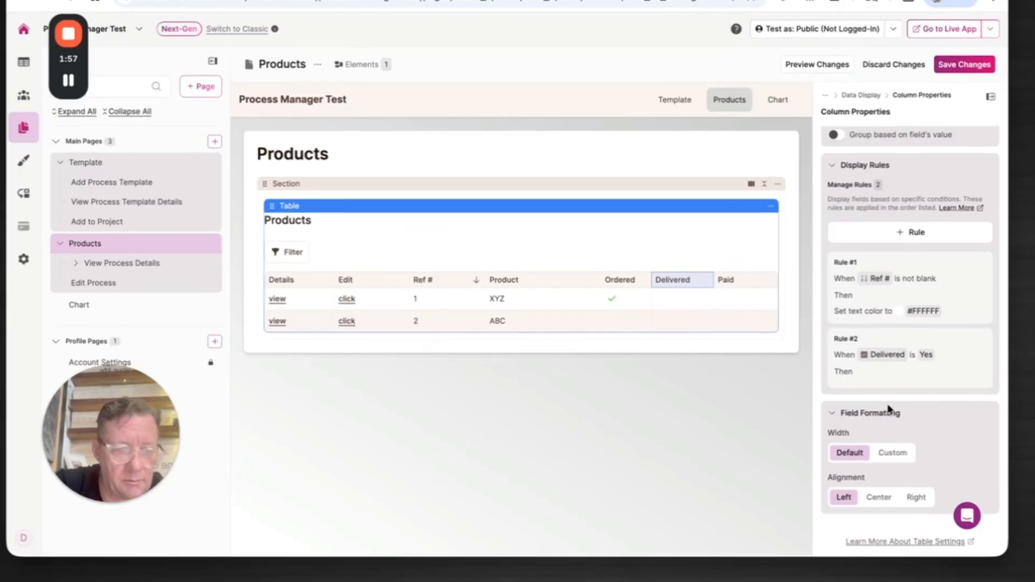
# Step: Center the alignment of the Delivered column and save the page changes
pyautogui.moveTo(670, 286)
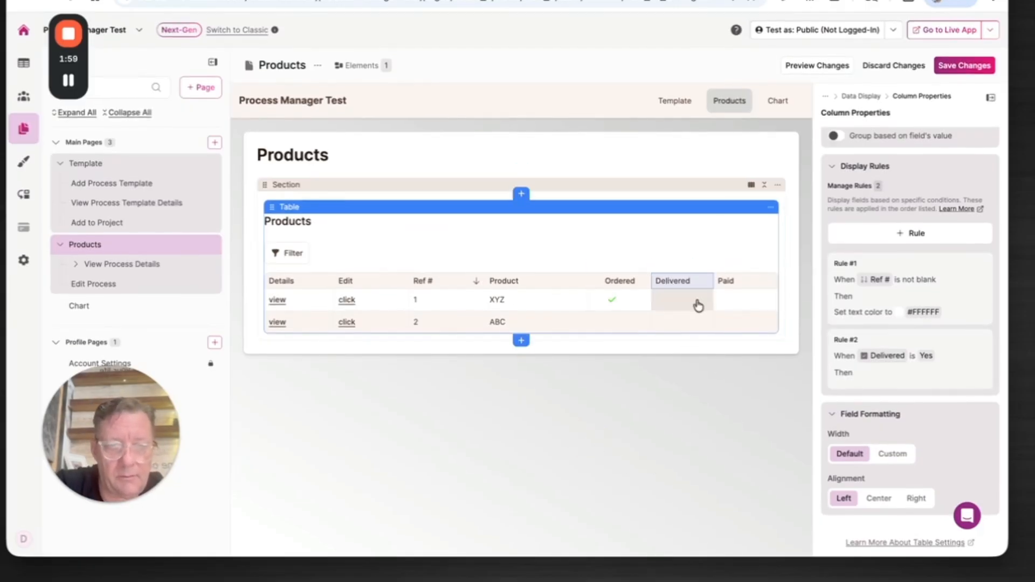
pyautogui.click(879, 498)
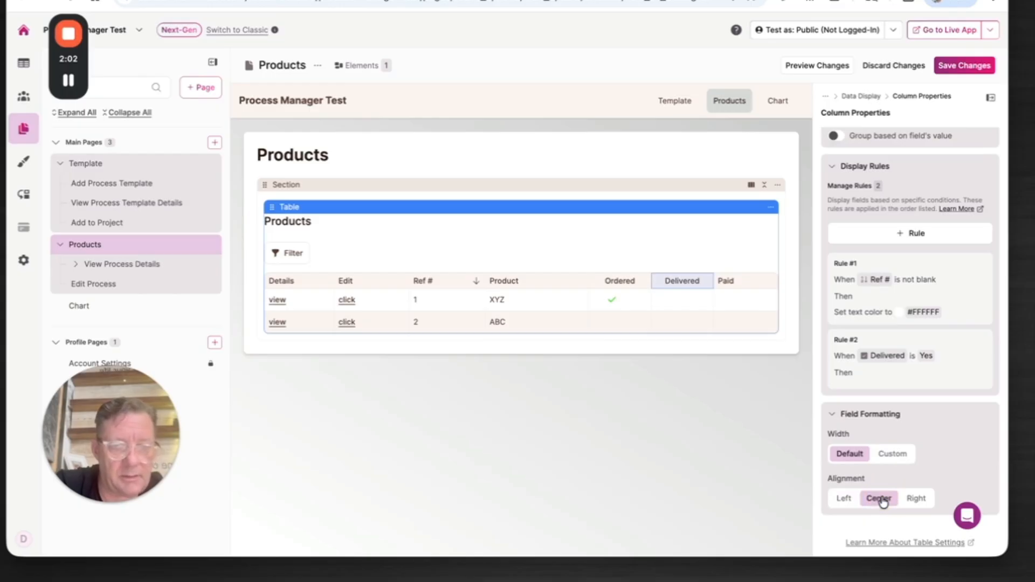
pyautogui.click(947, 65)
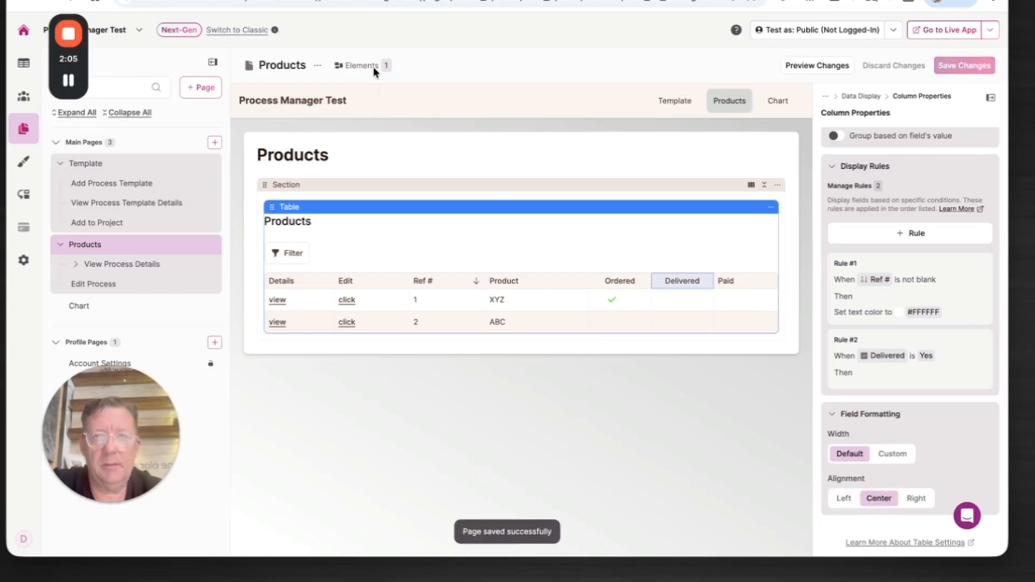
# Step: Switch to the live app, reload the Products page, tick the Delivered checkbox for product XYZ and save it
pyautogui.hotkey('ctrl', 'Tab')
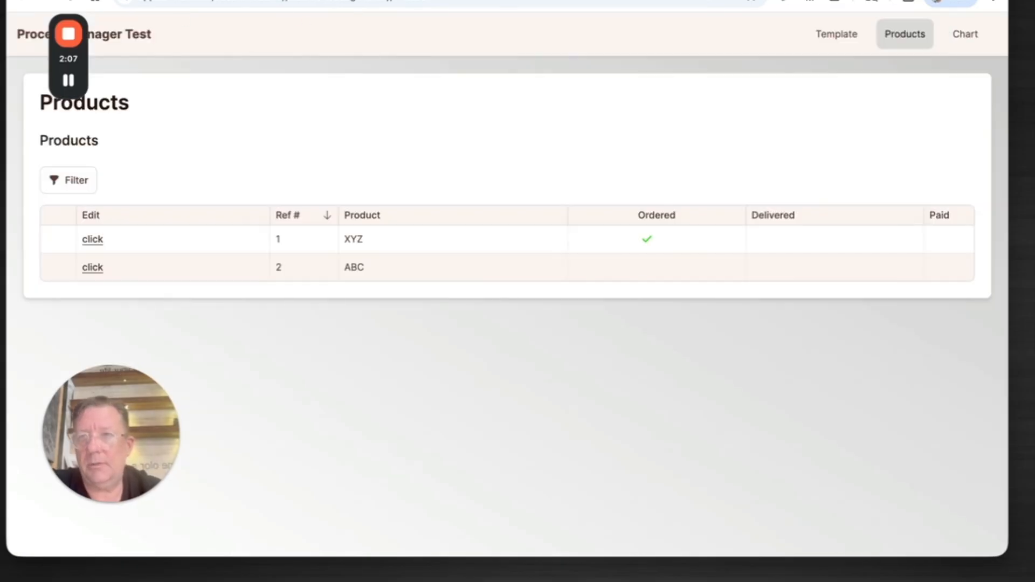
pyautogui.click(69, 2)
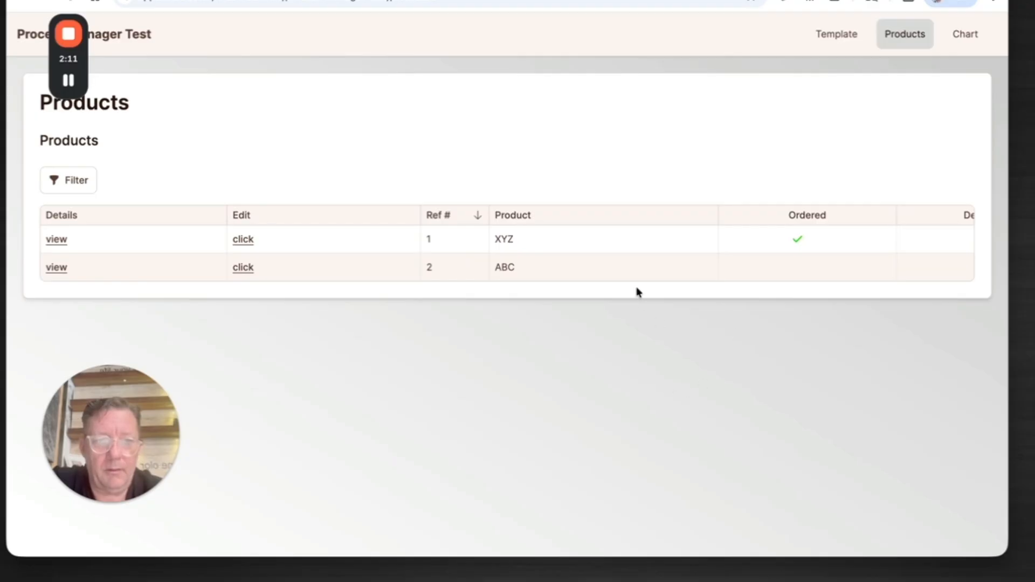
pyautogui.hscroll(5, 705, 236)
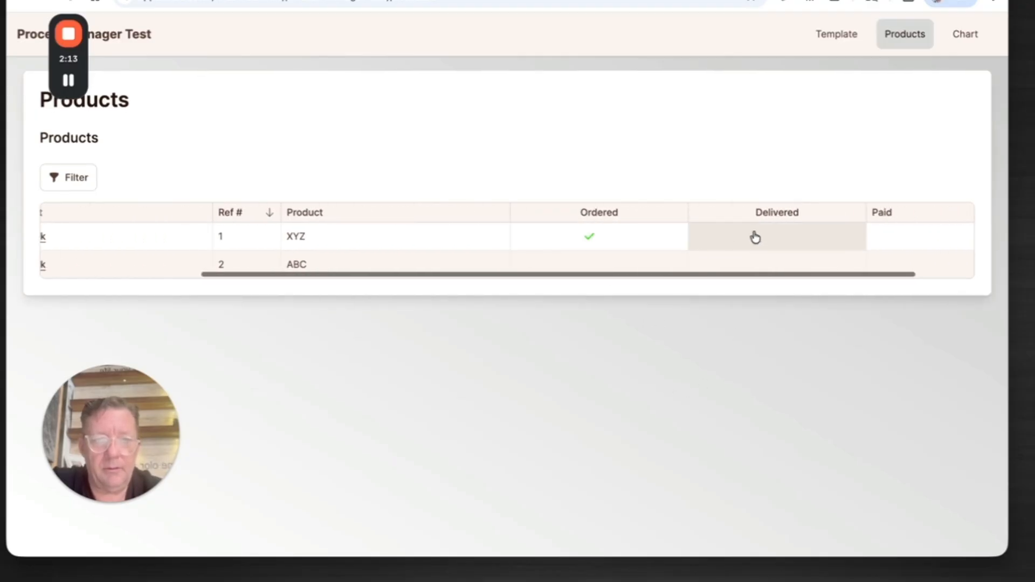
pyautogui.click(755, 237)
pyautogui.click(703, 305)
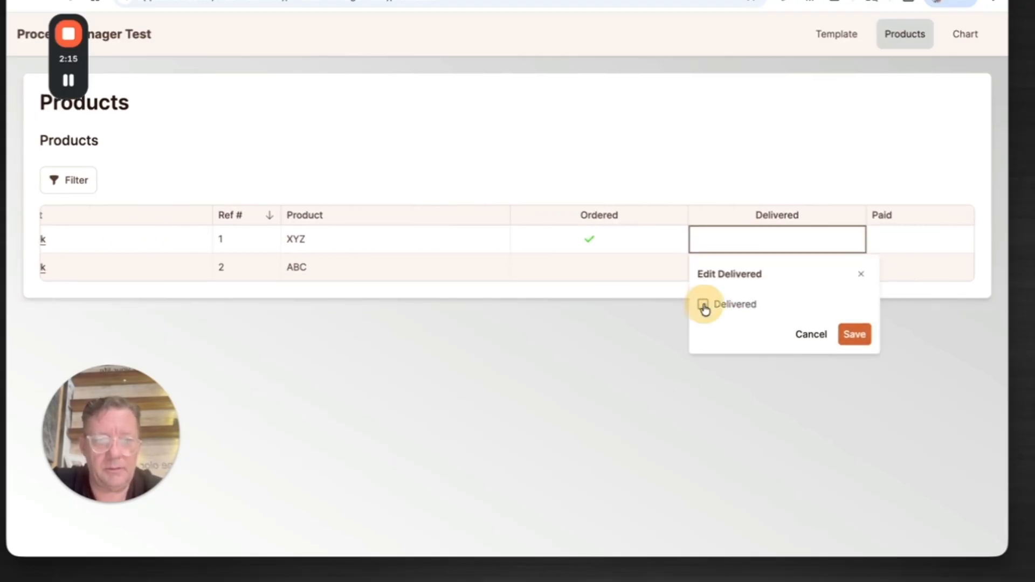
pyautogui.click(851, 335)
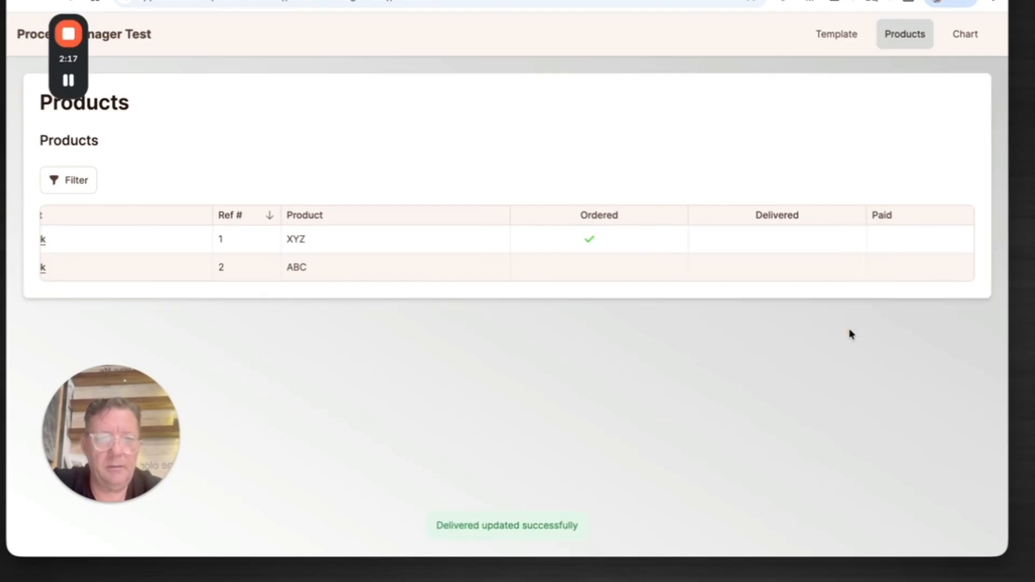